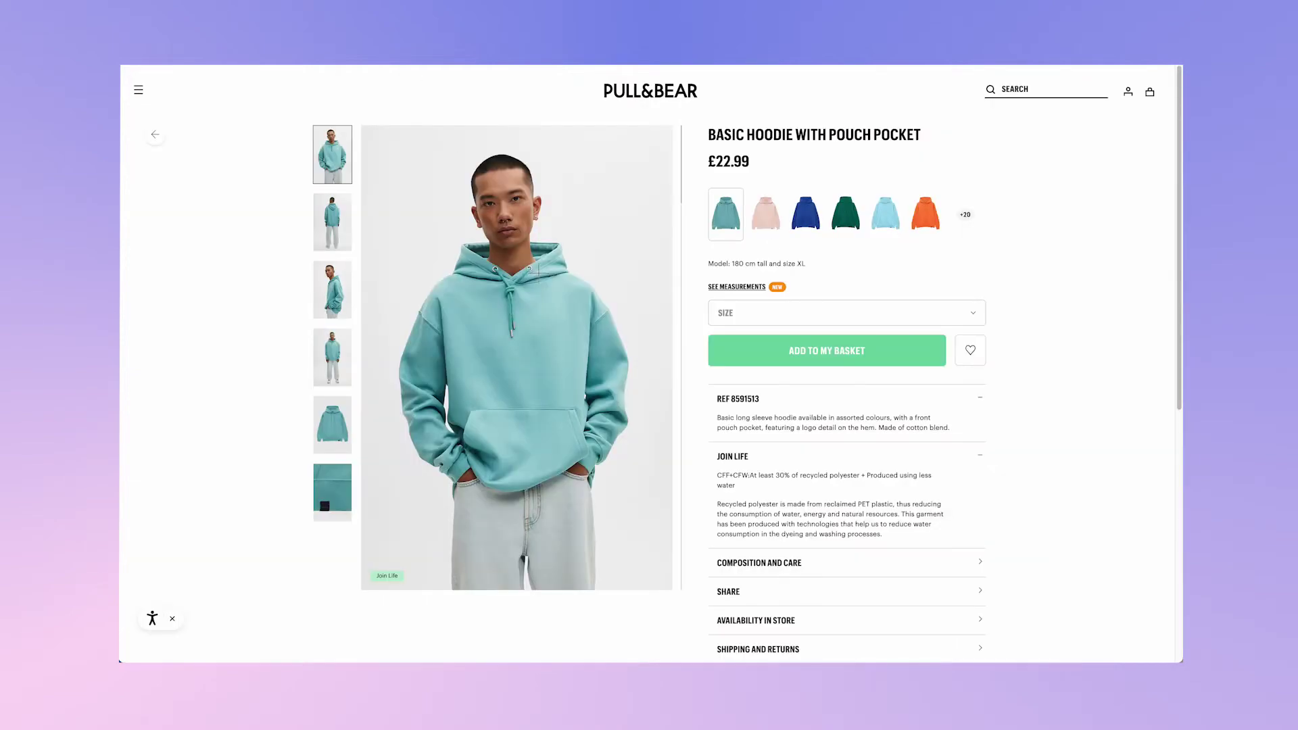
Copy the teal hoodie product photo from the Pull&Bear 'Basic Hoodie with Pouch Pocket' page
{"action": "right_click", "coordinate": [554, 274]}
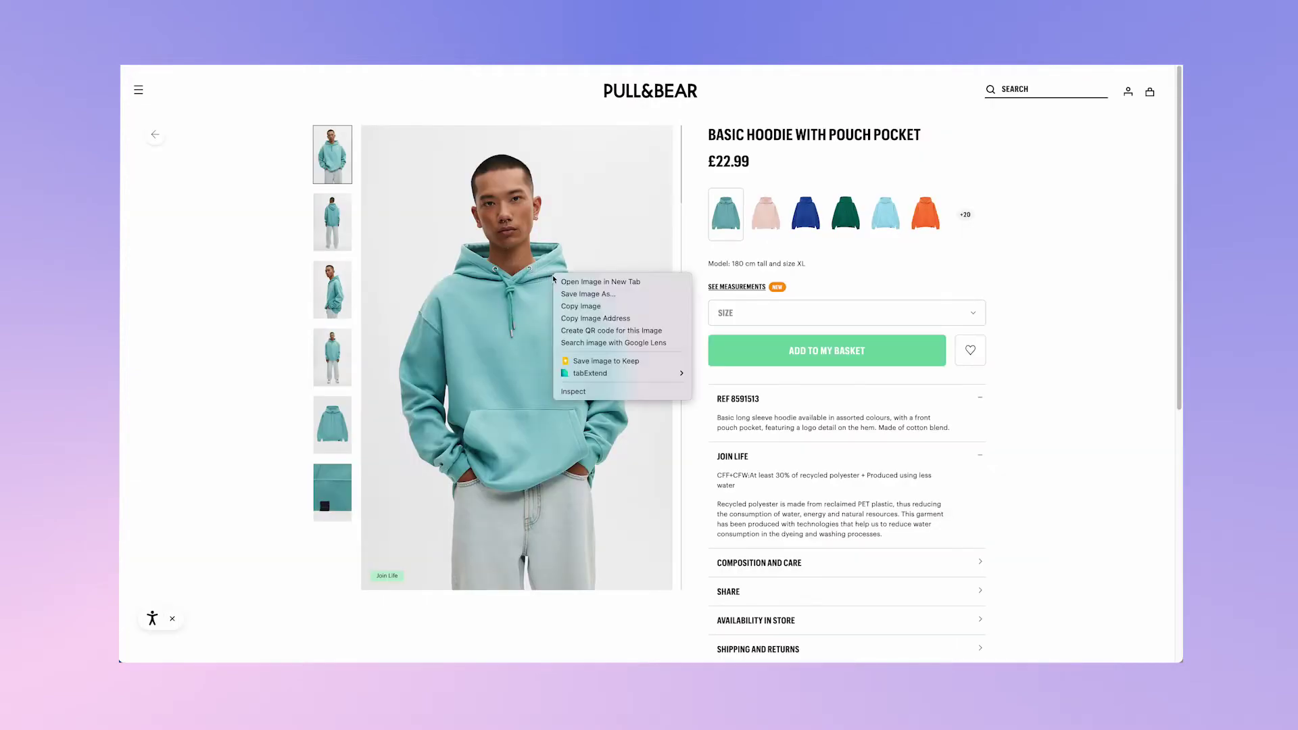
{"action": "left_click", "coordinate": [597, 308]}
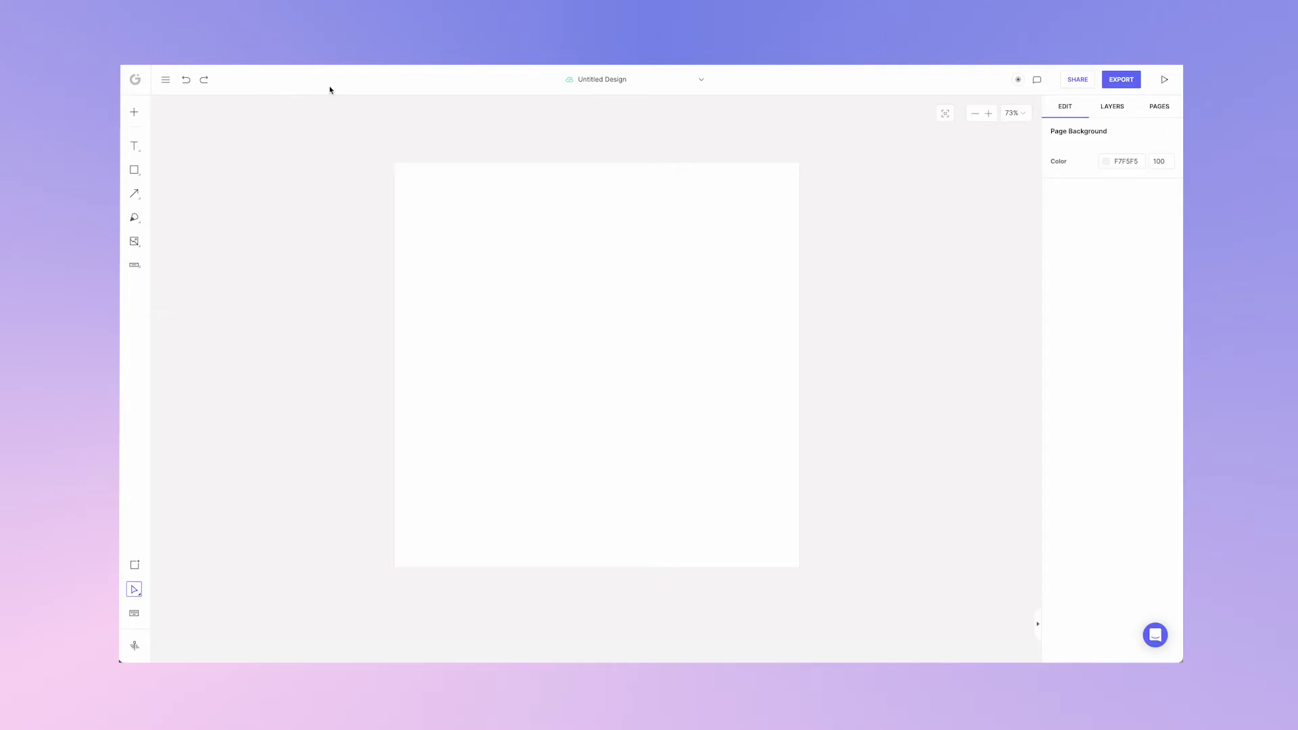
Paste the hoodie photo into Glorify, enlarge it to 475×713 and centre it
{"action": "key", "text": "ctrl+v"}
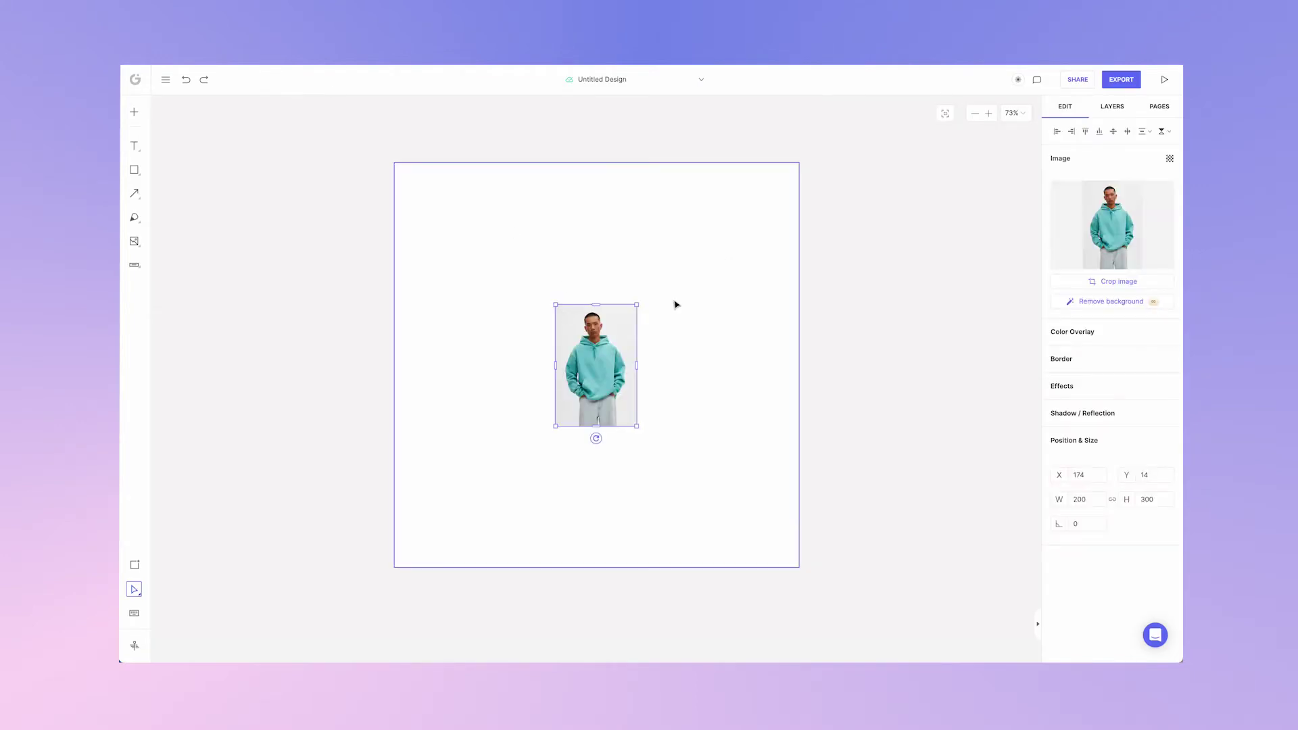
{"action": "left_click_drag", "start_coordinate": [638, 306], "coordinate": [747, 135]}
{"action": "left_click_drag", "start_coordinate": [676, 237], "coordinate": [615, 319]}
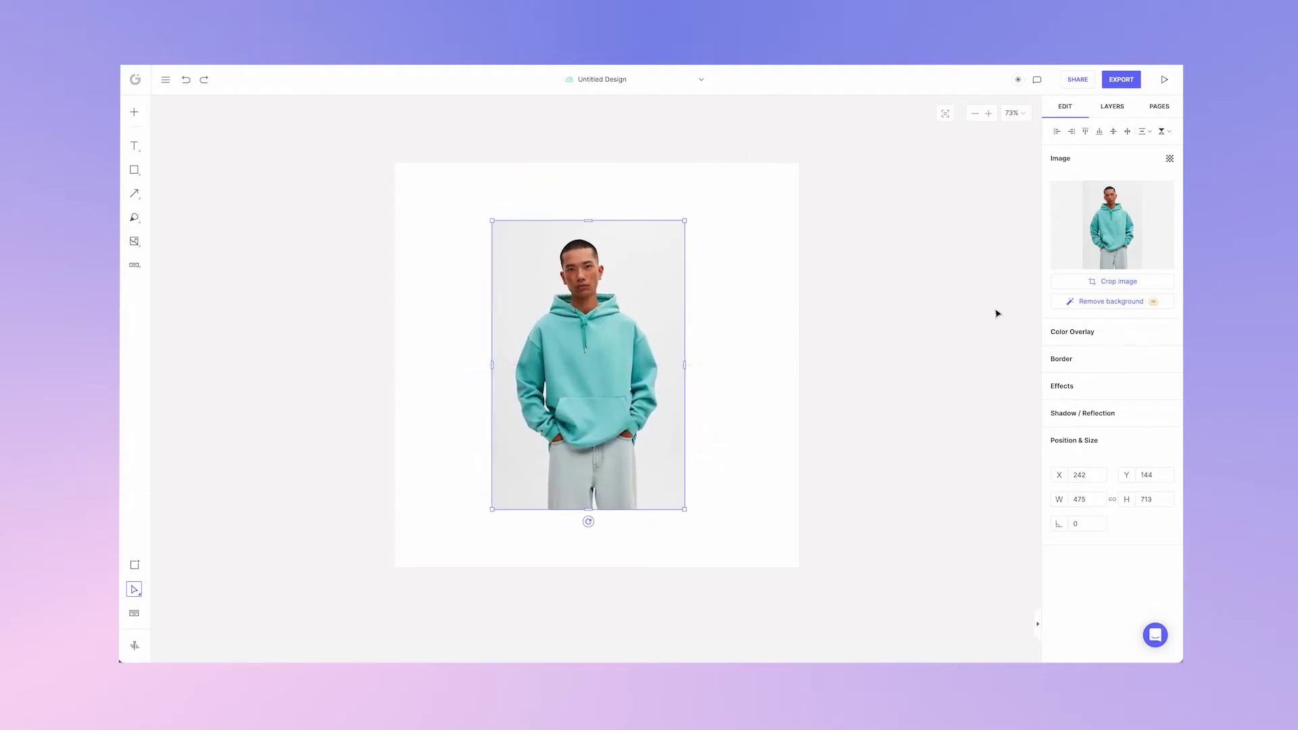
Remove the photo's grey background and enlarge the cutout to 709×1064 so the model fills the page
{"action": "left_click", "coordinate": [1113, 306]}
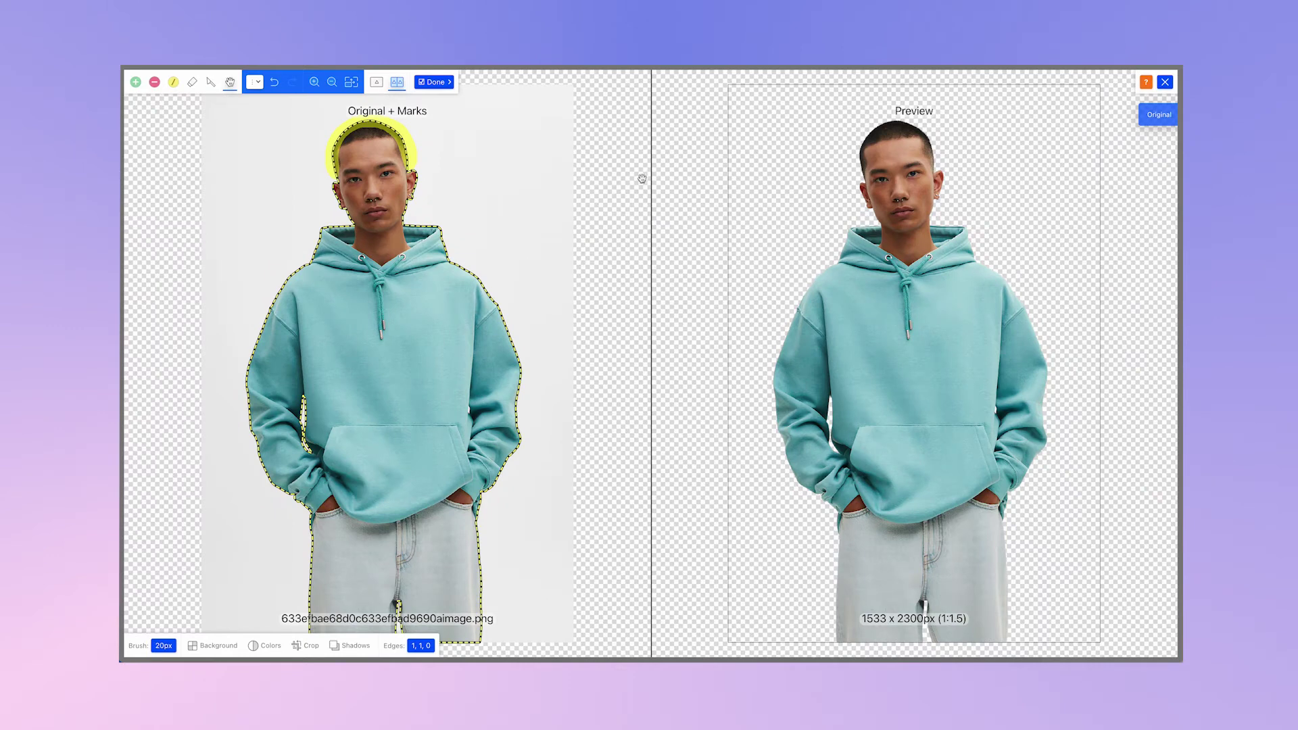
{"action": "left_click", "coordinate": [434, 82]}
{"action": "left_click_drag", "start_coordinate": [685, 223], "coordinate": [660, 274]}
{"action": "left_click_drag", "start_coordinate": [739, 138], "coordinate": [736, 144]}
{"action": "left_click", "coordinate": [920, 270]}
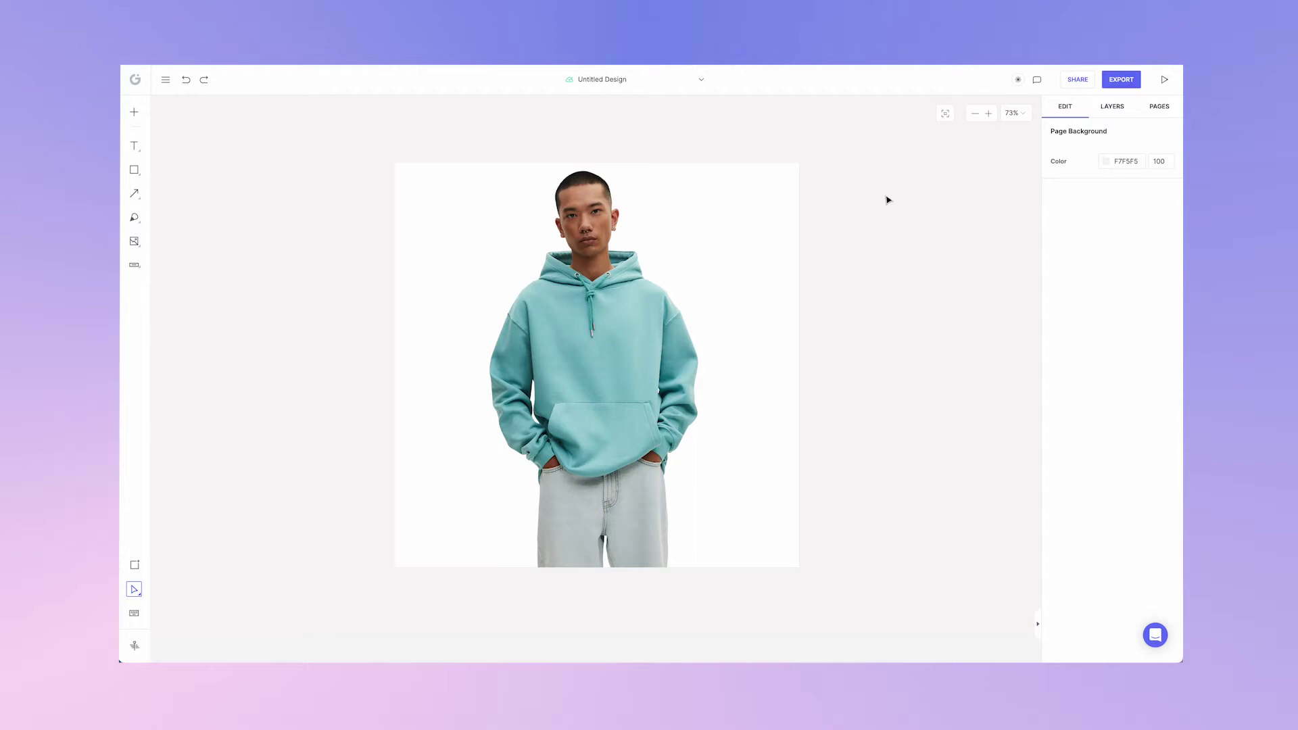
Change the canvas background opacity from 100 to 0
{"action": "left_click", "coordinate": [789, 176]}
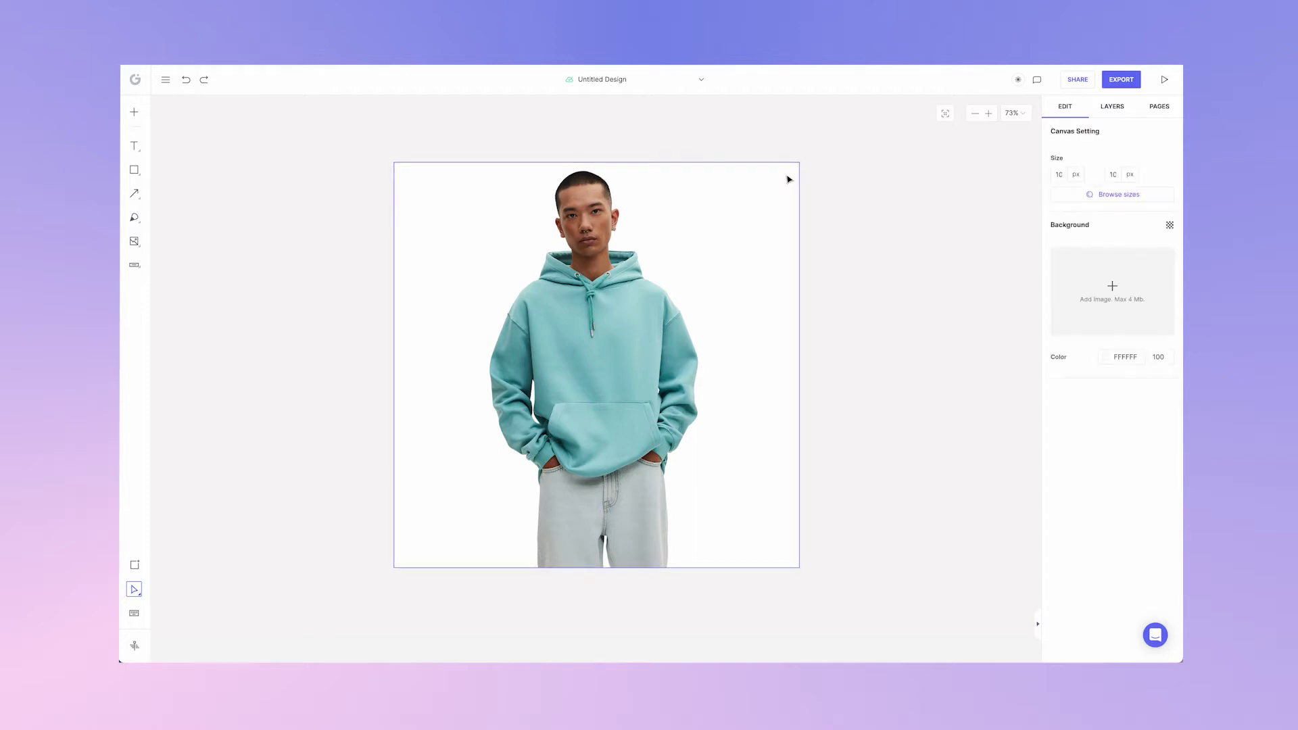
{"action": "left_click", "coordinate": [1157, 356]}
{"action": "left_click_drag", "start_coordinate": [1154, 357], "coordinate": [1171, 360]}
{"action": "type", "text": "0"}
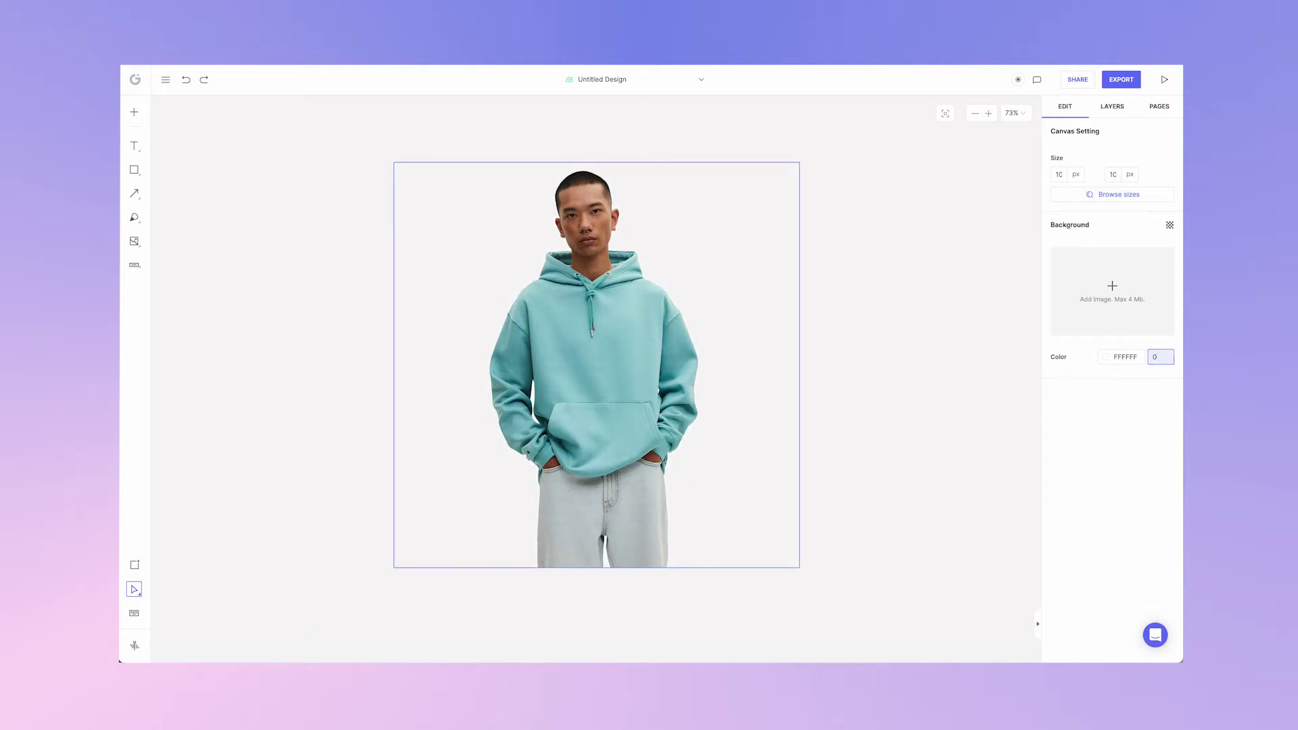
{"action": "left_click", "coordinate": [925, 371]}
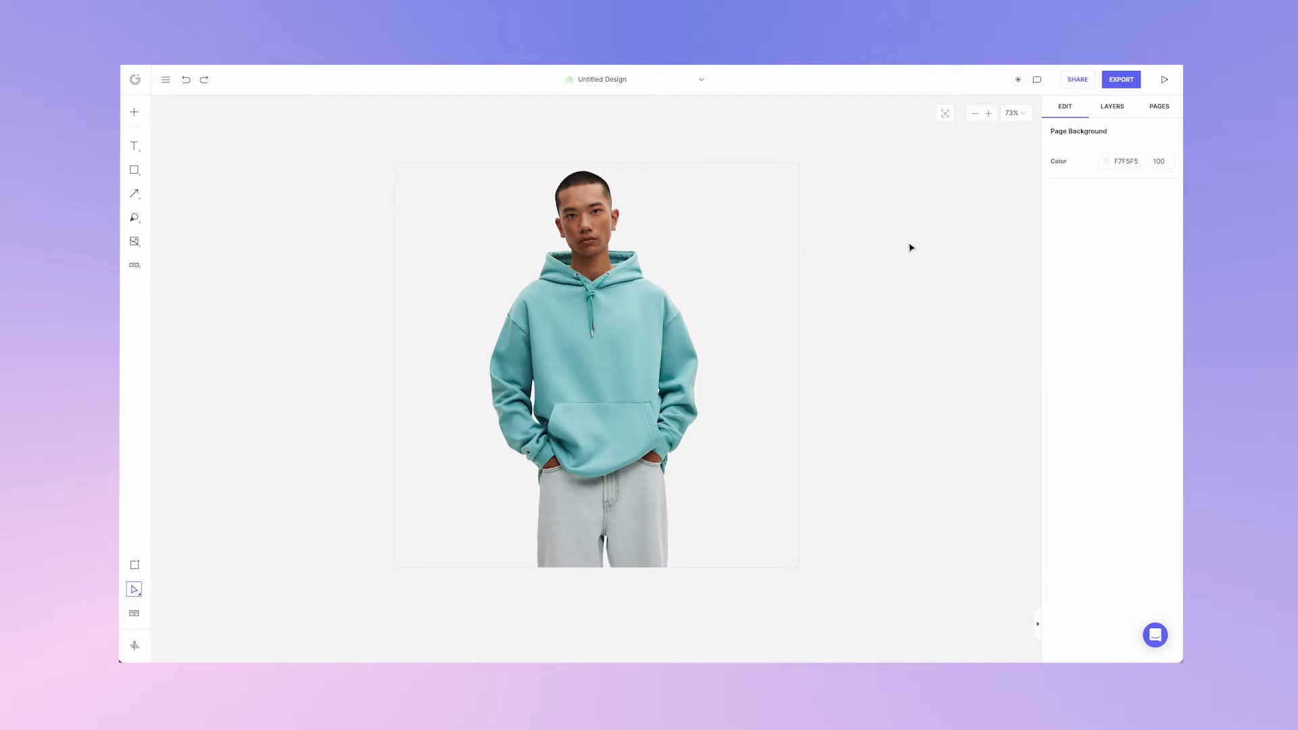
Try blue, green and yellow page background swatches, keeping light grey, then bring up 1x PNG export
{"action": "left_click", "coordinate": [1106, 162]}
{"action": "left_click", "coordinate": [974, 346]}
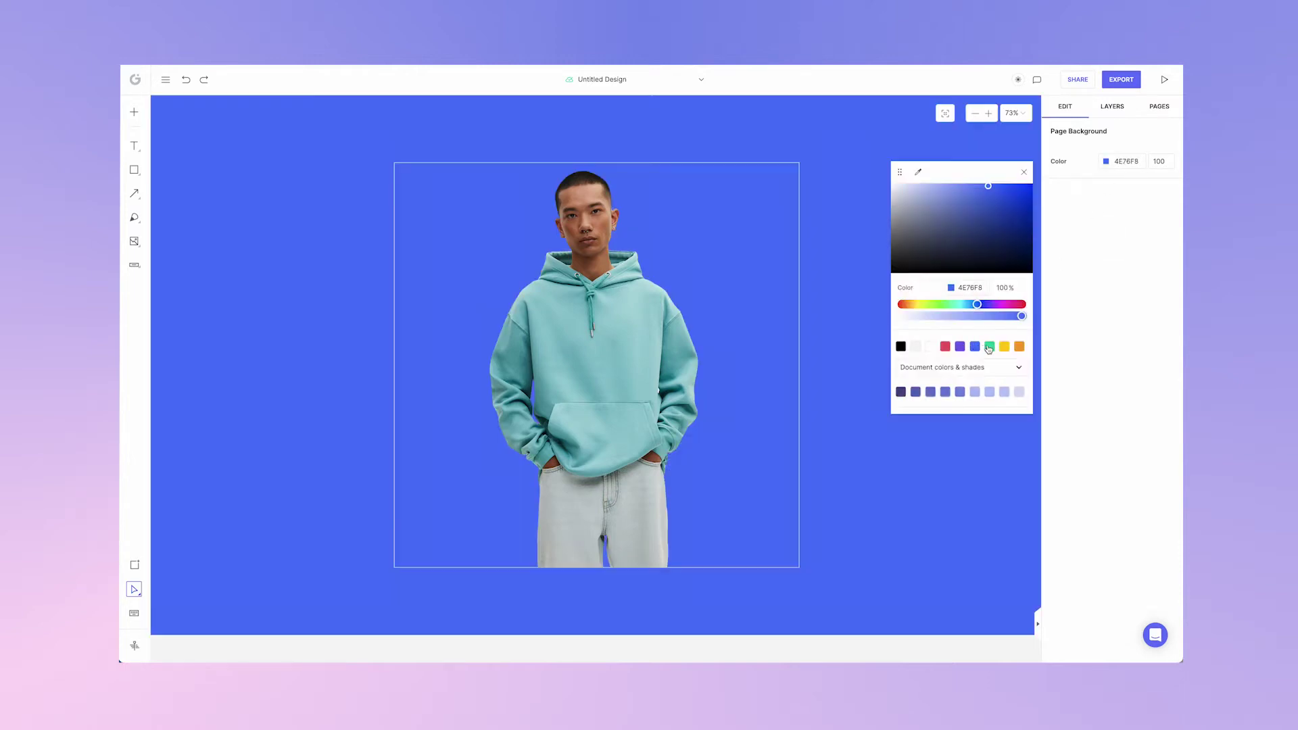
{"action": "left_click", "coordinate": [990, 346]}
{"action": "left_click", "coordinate": [1006, 347]}
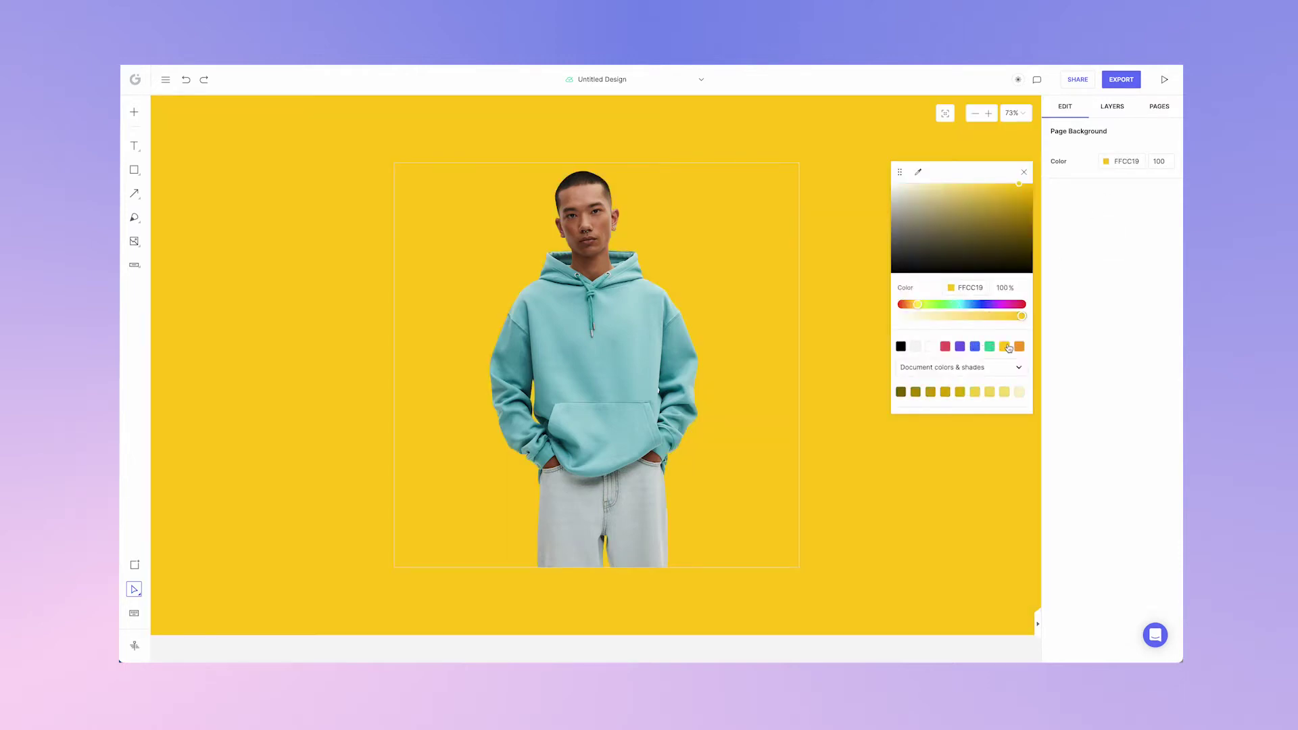
{"action": "left_click", "coordinate": [1023, 173]}
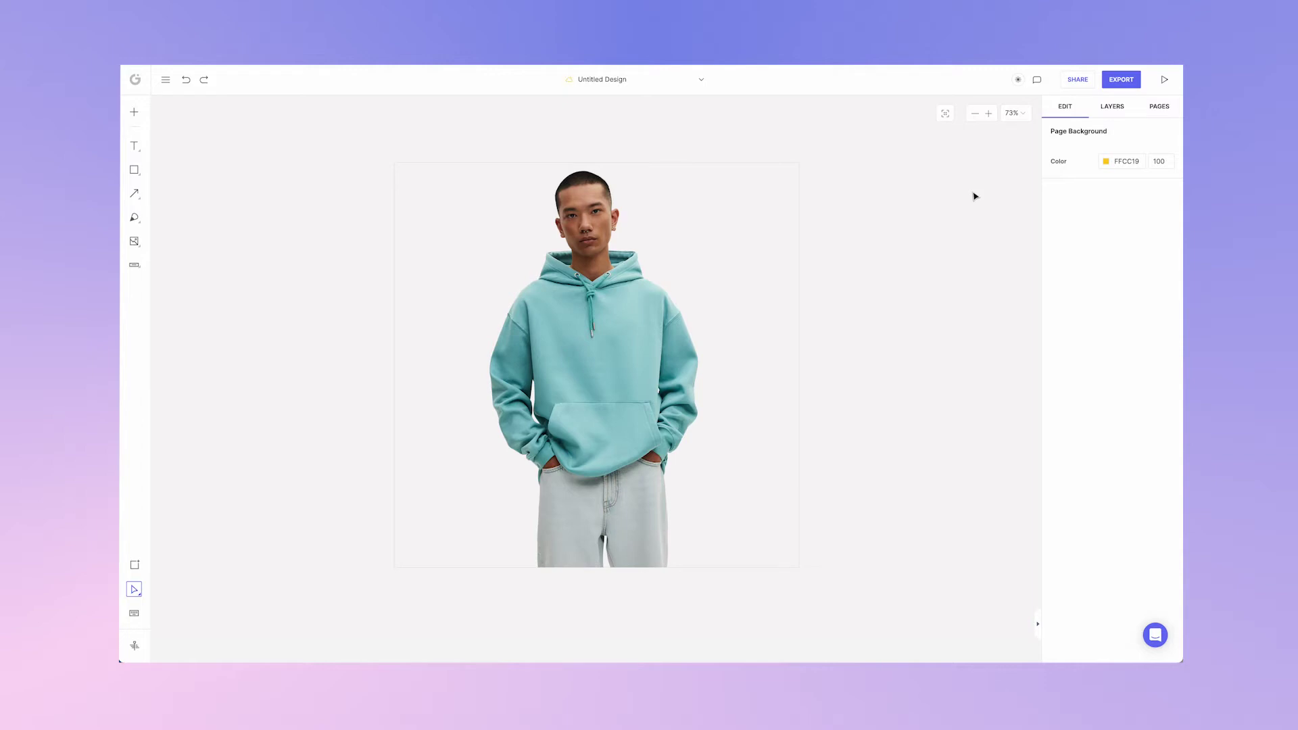
{"action": "left_click", "coordinate": [1117, 83]}
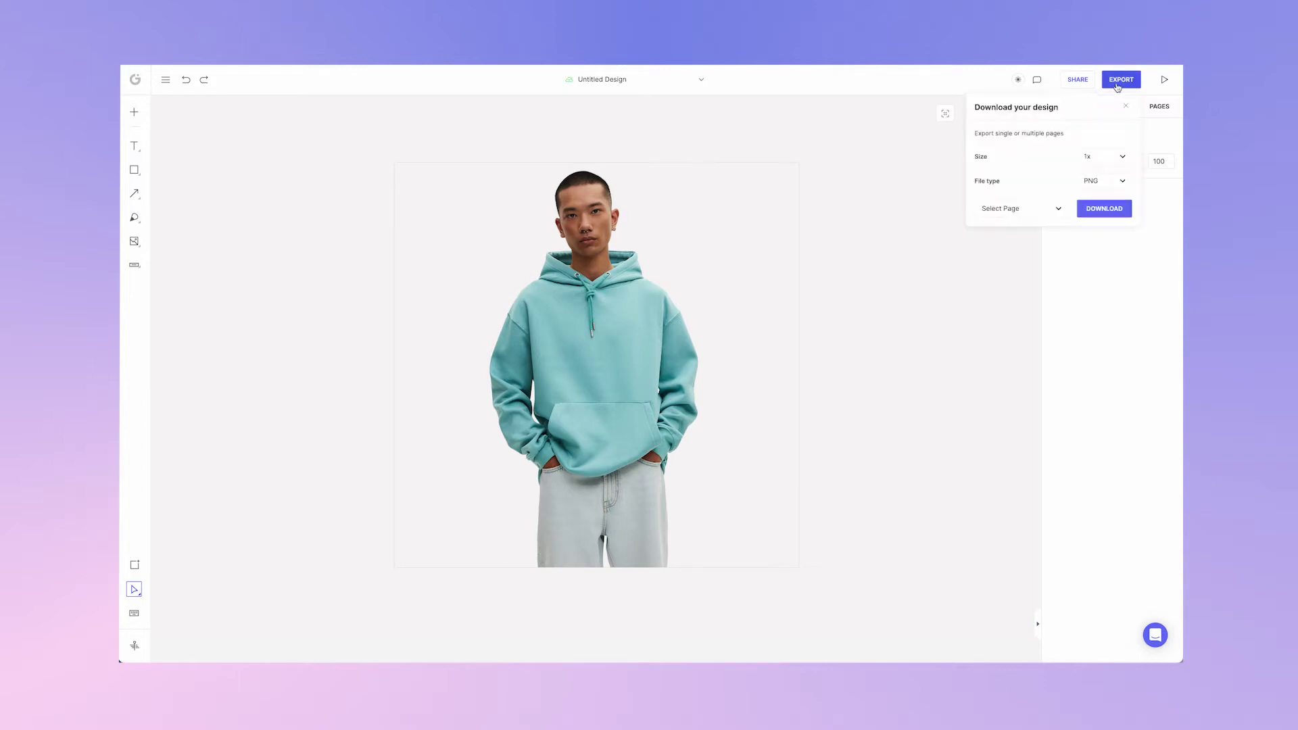
Download the whole design as a 1x PNG and preview the saved image
{"action": "left_click", "coordinate": [1115, 211]}
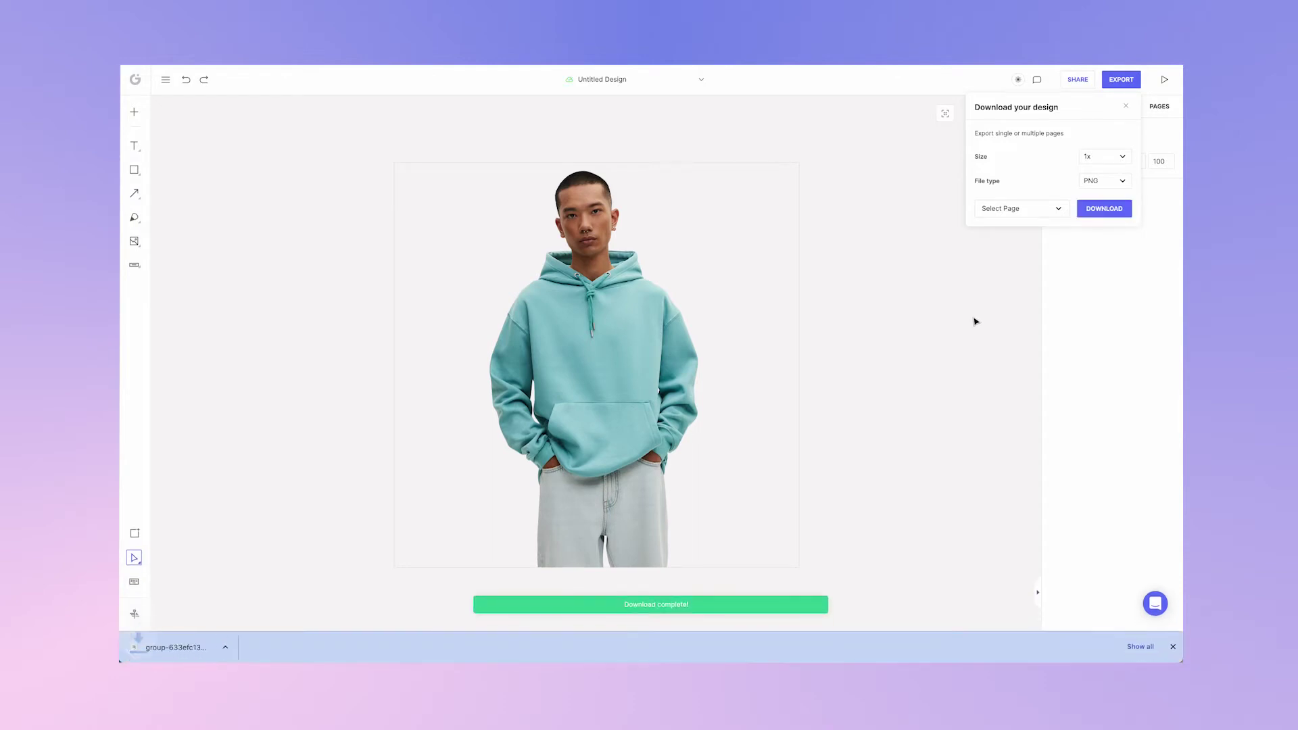
{"action": "left_click", "coordinate": [172, 647]}
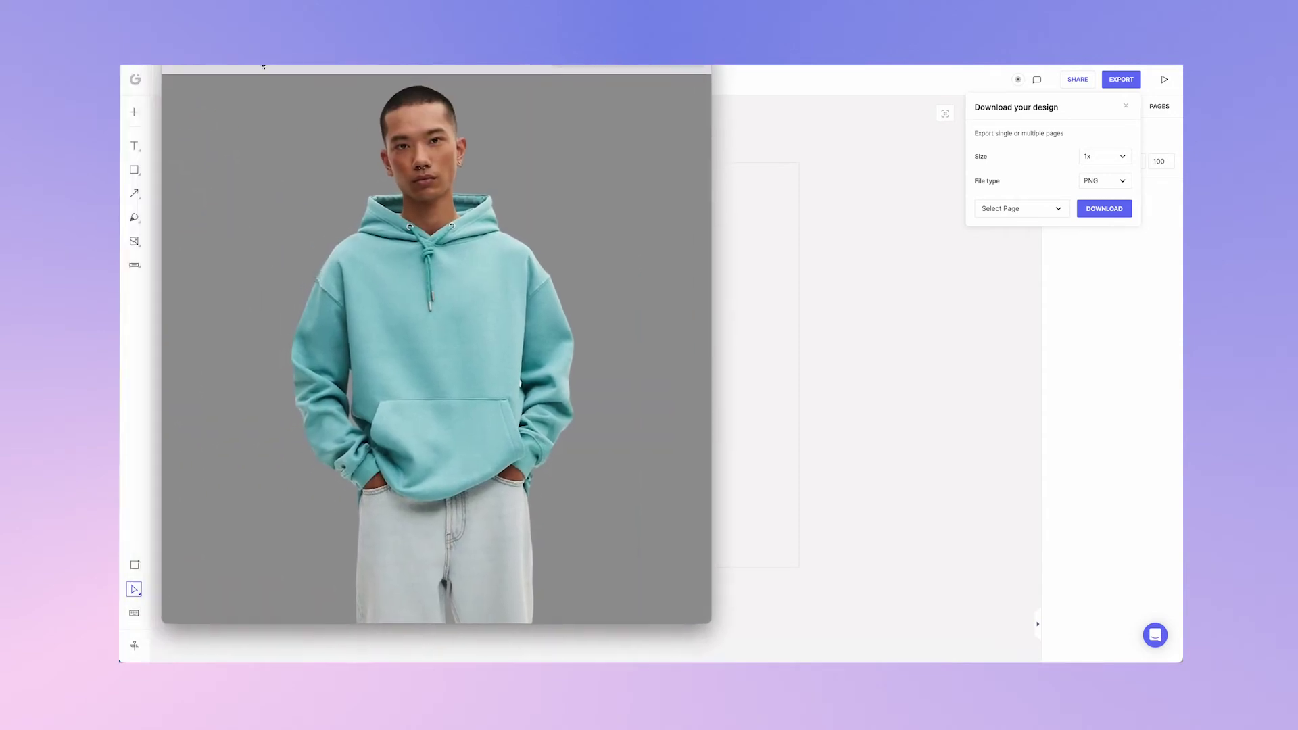
{"action": "left_click", "coordinate": [179, 65]}
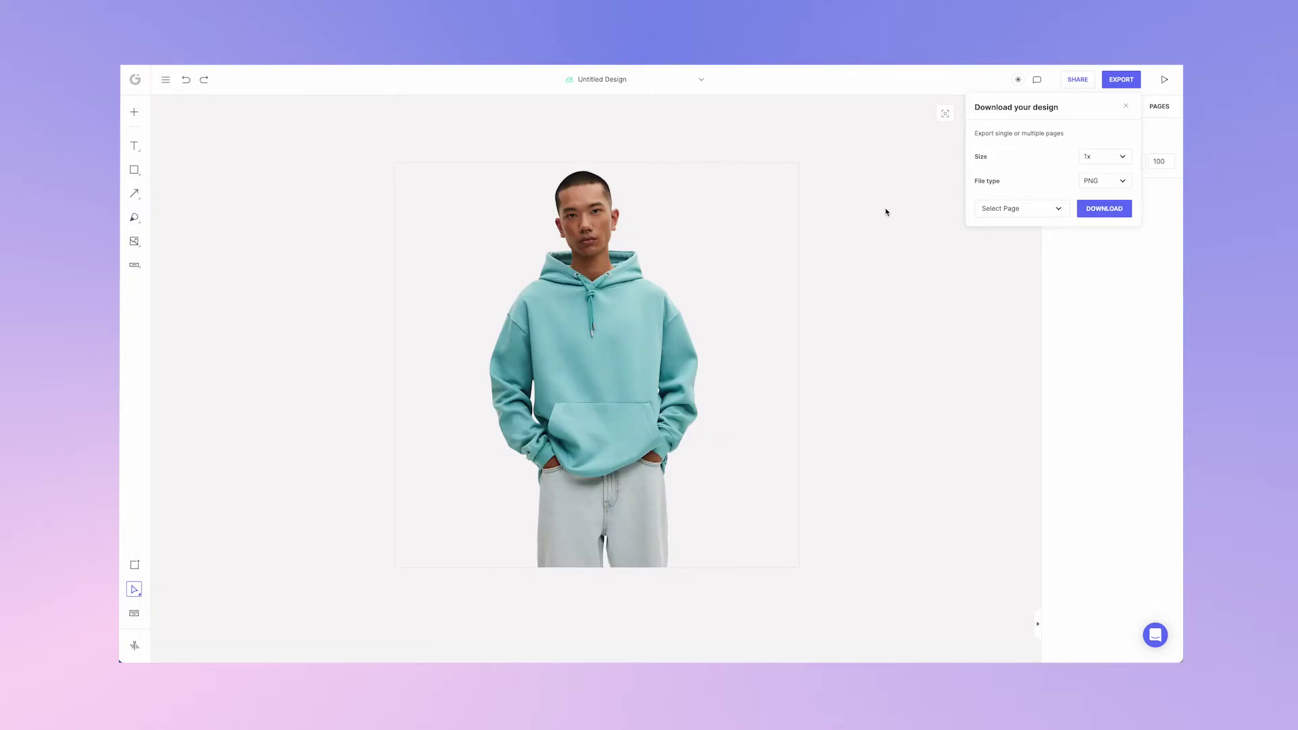
{"action": "left_click", "coordinate": [1126, 109]}
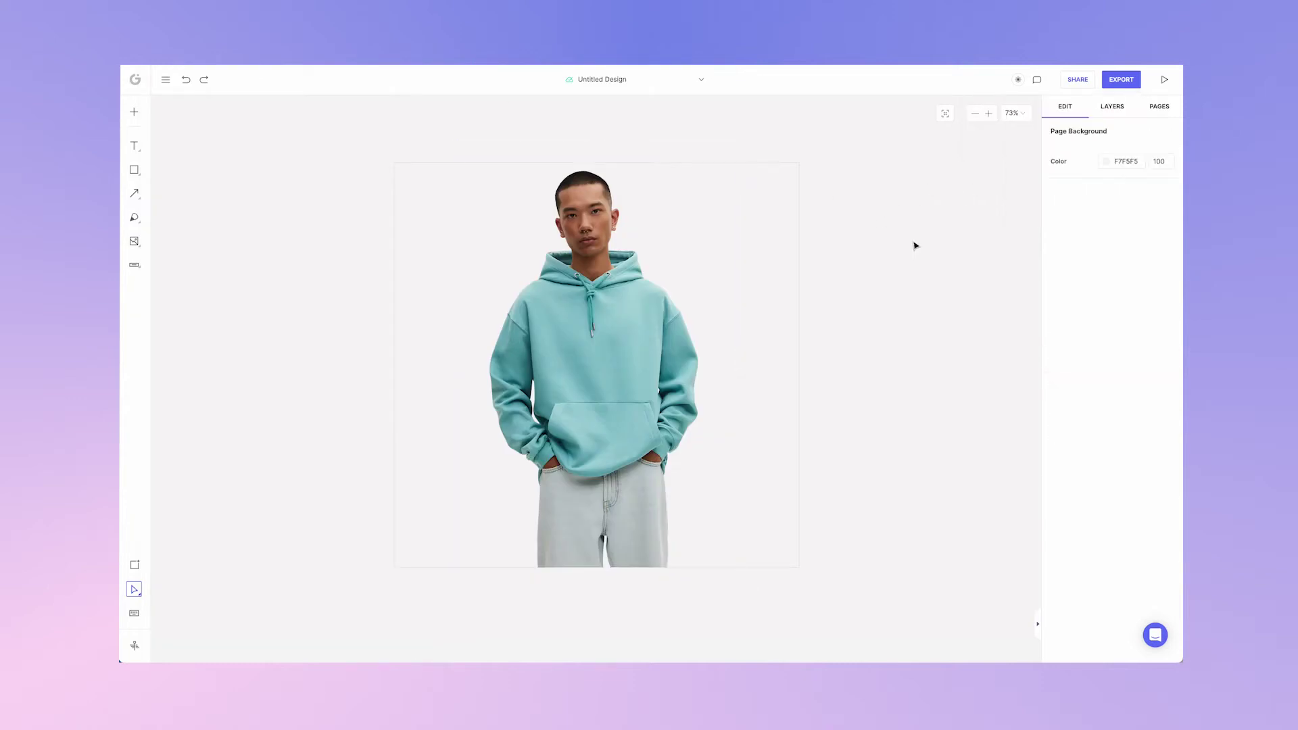
Save only the hoodie cutout, cropped to object size, as download (9).png and preview it
{"action": "left_click", "coordinate": [629, 286]}
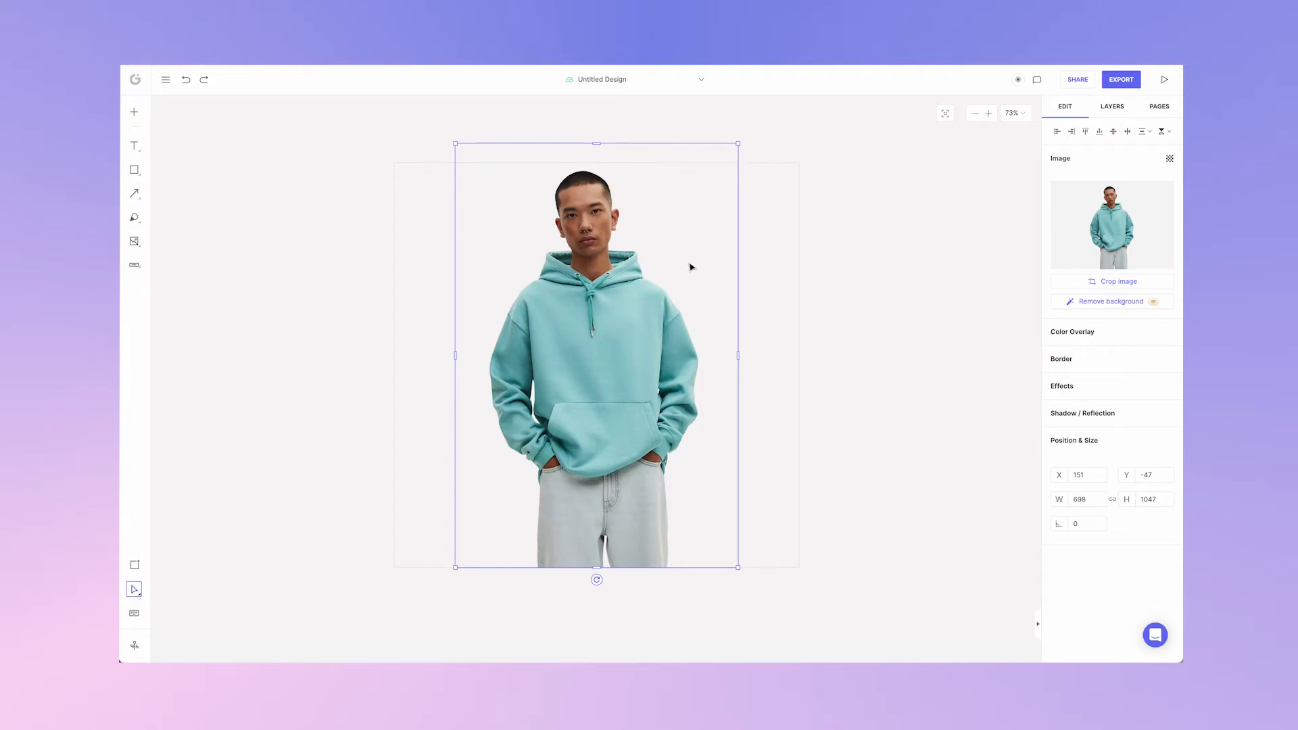
{"action": "left_click", "coordinate": [1122, 79]}
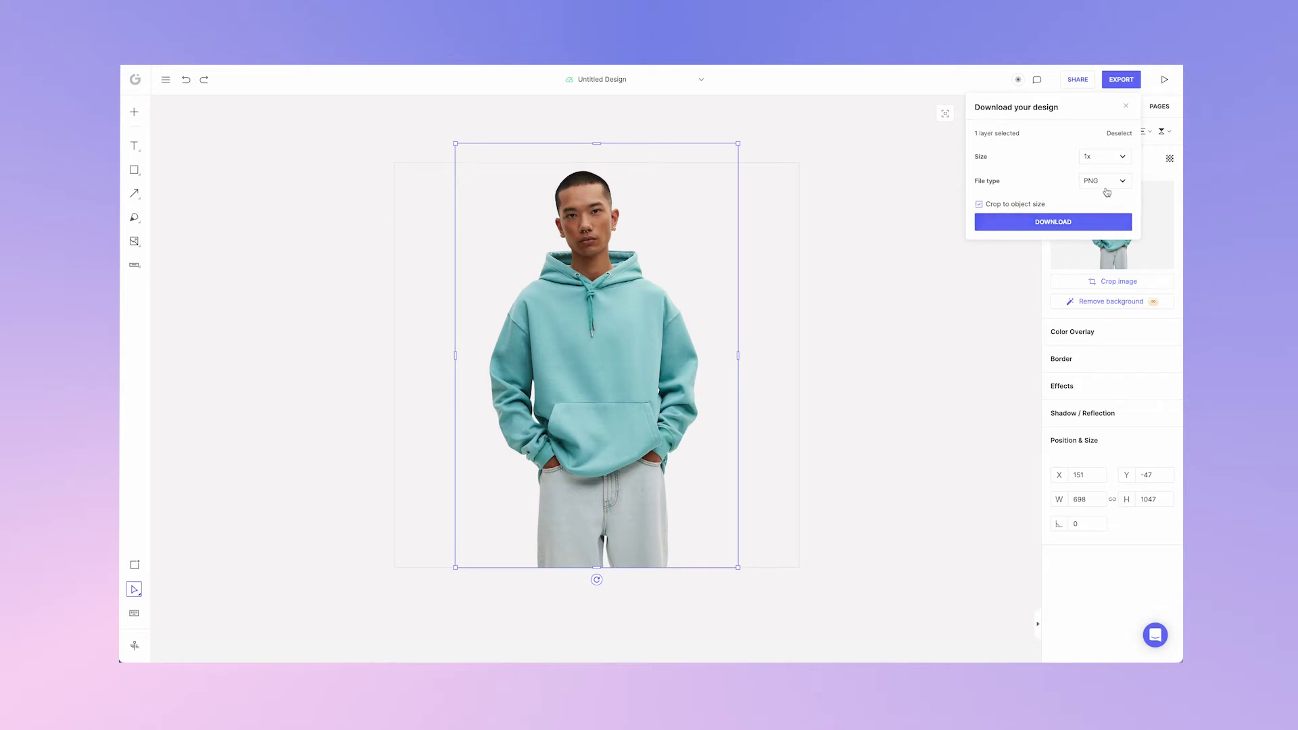
{"action": "left_click", "coordinate": [1018, 228]}
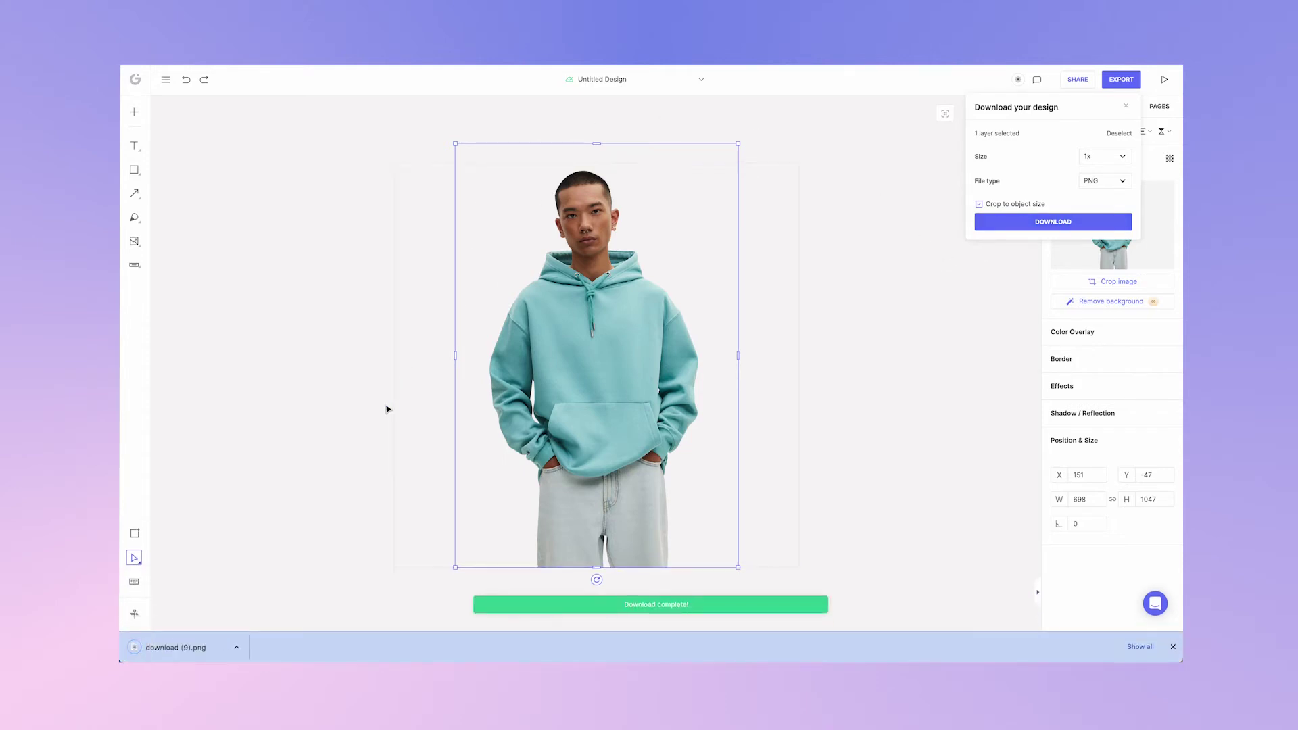
{"action": "left_click", "coordinate": [196, 639]}
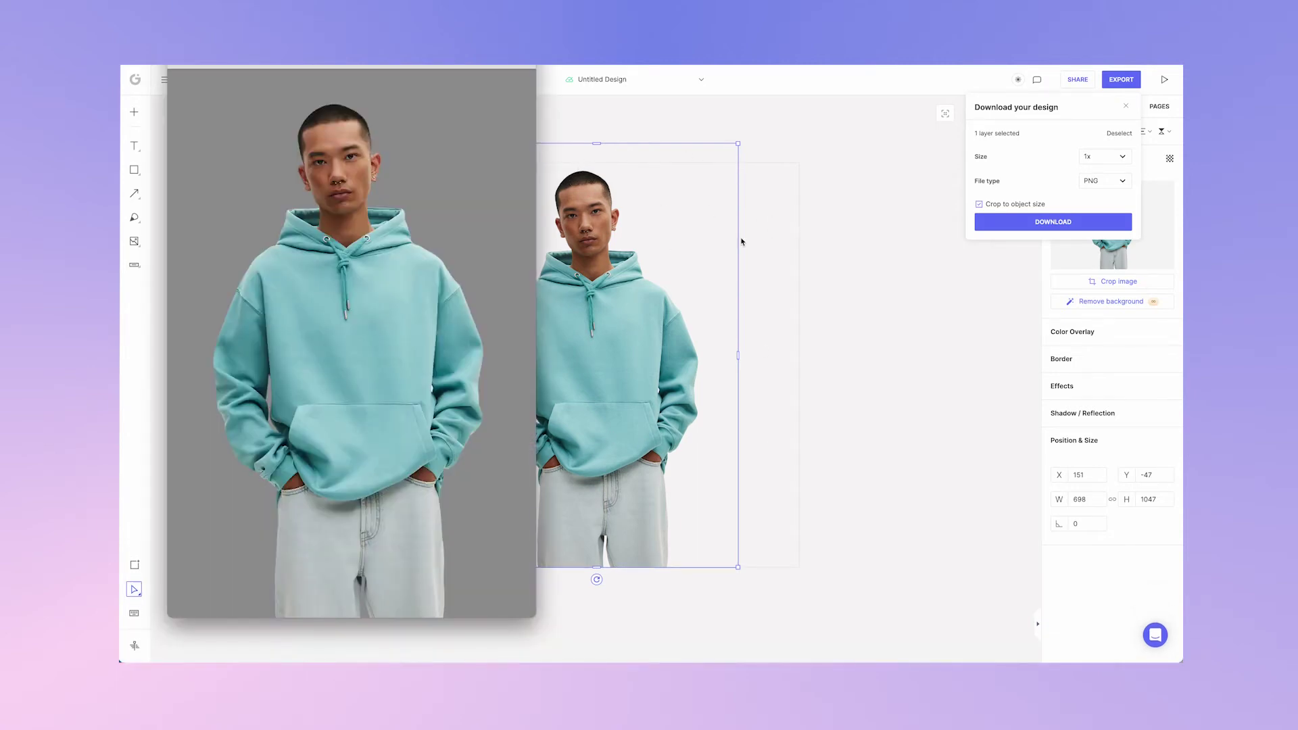
{"action": "left_click", "coordinate": [345, 297]}
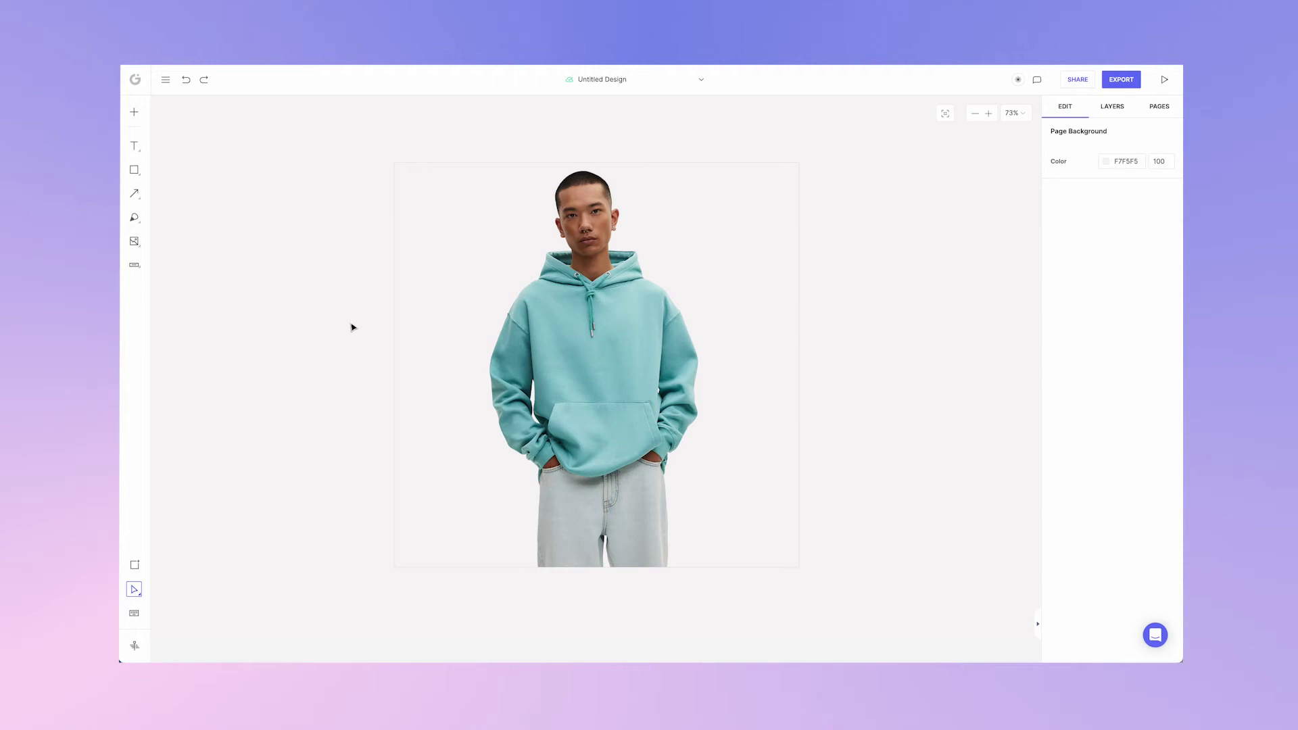
Draw a square-shape rectangle across the photo's middle and send it behind the model
{"action": "left_click", "coordinate": [133, 172]}
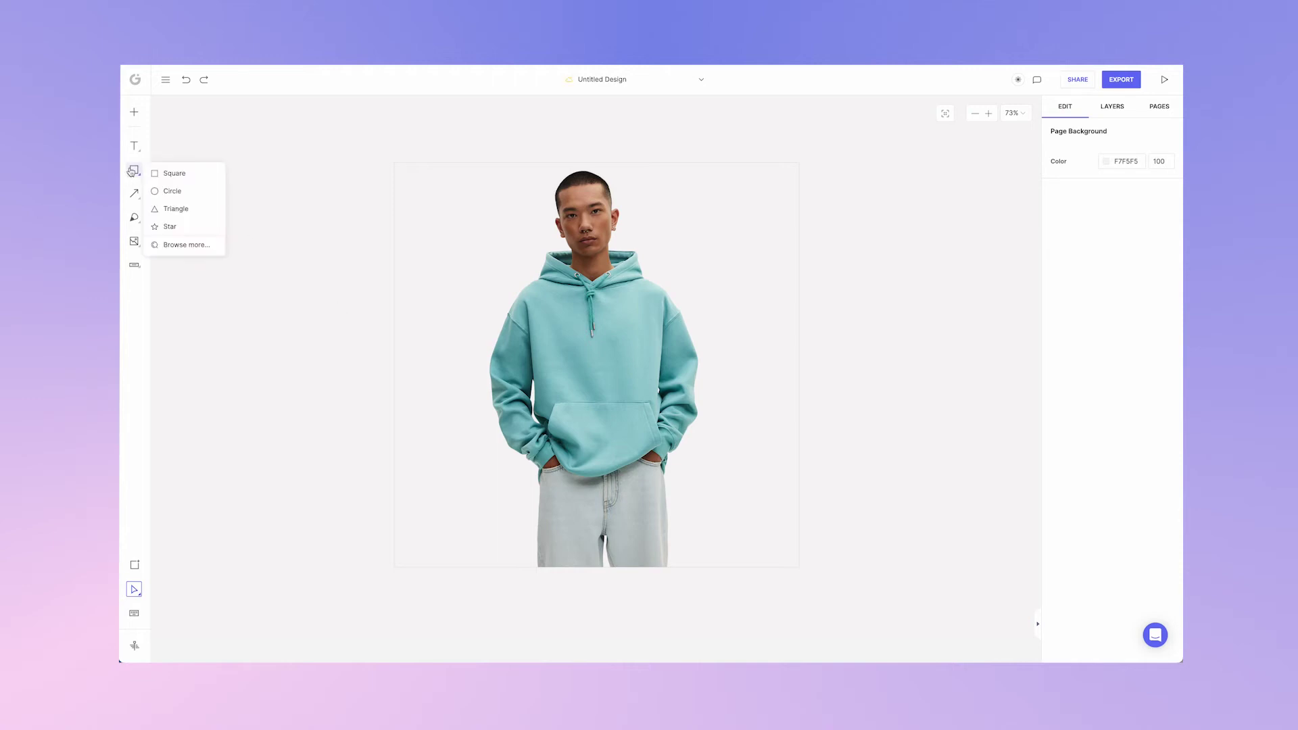
{"action": "left_click", "coordinate": [156, 174]}
{"action": "mouse_move", "coordinate": [451, 261]}
{"action": "left_mouse_down"}
{"action": "mouse_move", "coordinate": [698, 468]}
{"action": "mouse_move", "coordinate": [737, 485]}
{"action": "left_mouse_up"}
{"action": "right_click", "coordinate": [679, 325]}
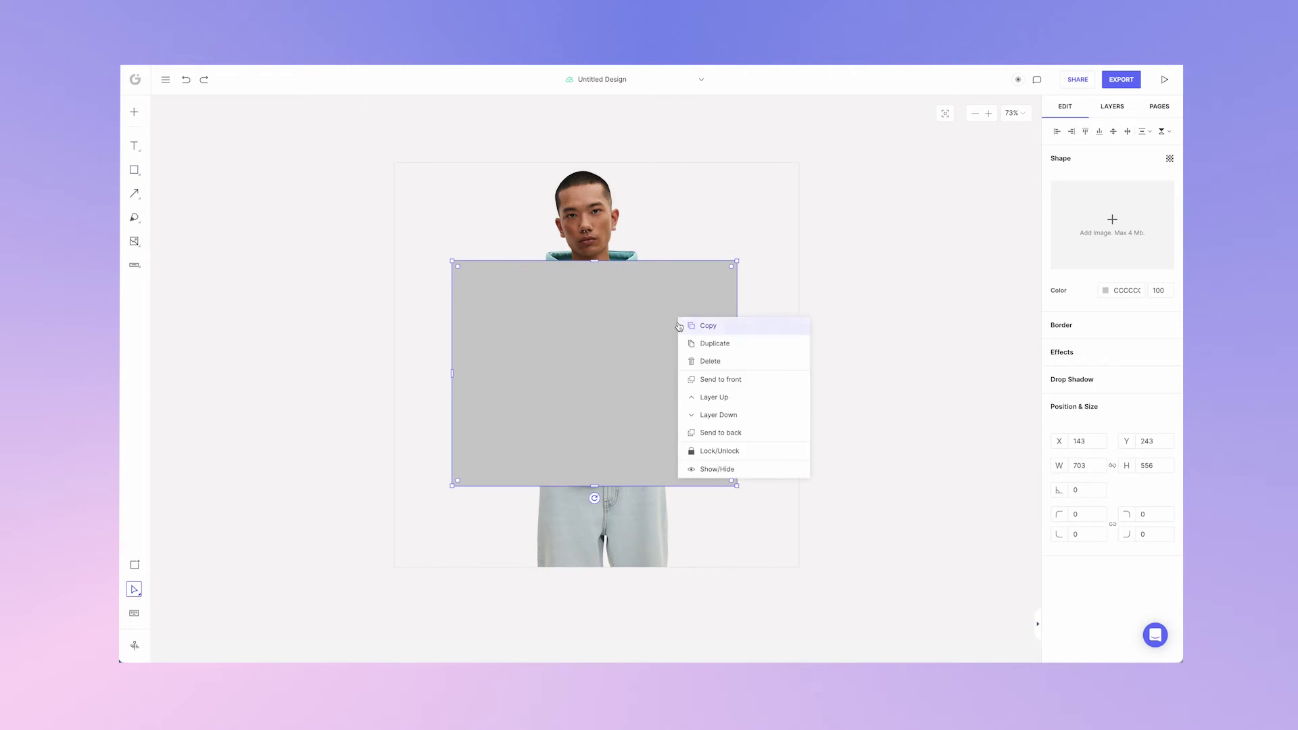
{"action": "left_click", "coordinate": [737, 436]}
Fill the rectangle with the hoodie's sampled teal, extend it downward and round corners to 15
{"action": "left_click", "coordinate": [1106, 291]}
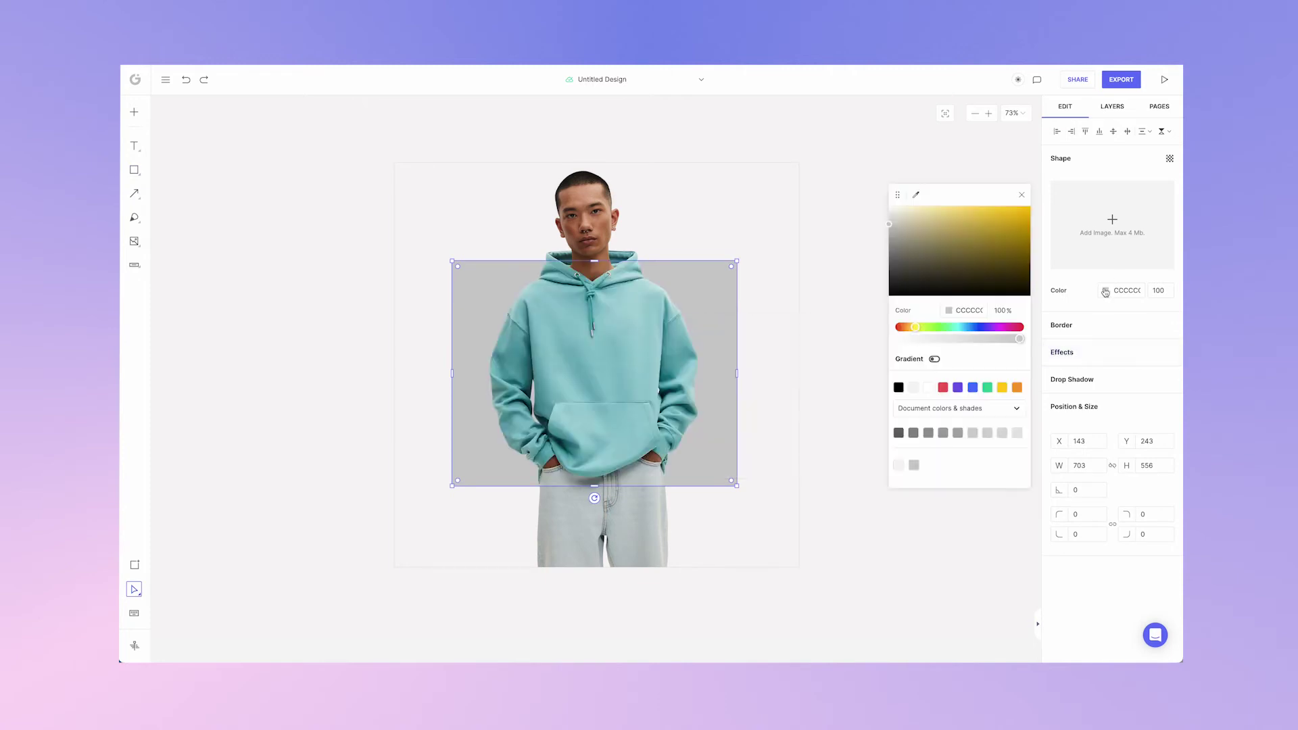
{"action": "left_click", "coordinate": [916, 195]}
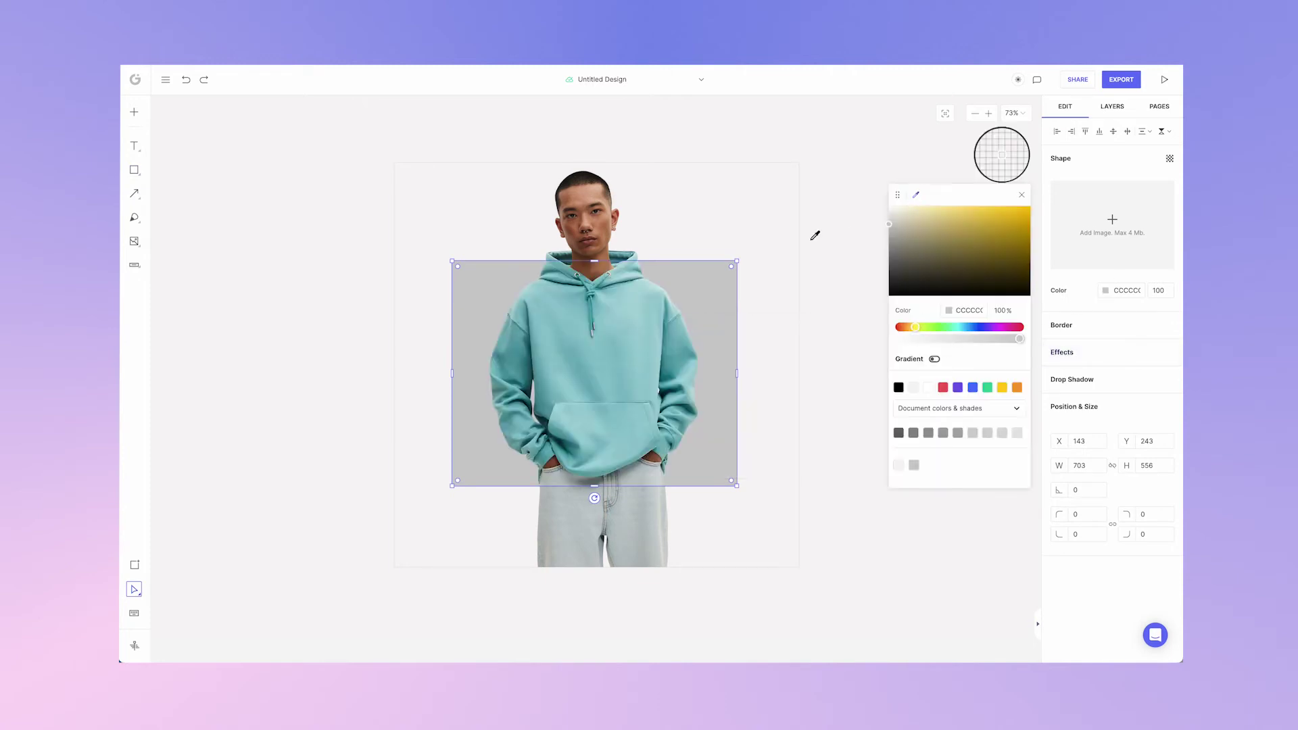
{"action": "left_click", "coordinate": [628, 313]}
{"action": "left_click_drag", "start_coordinate": [598, 488], "coordinate": [599, 507]}
{"action": "left_click_drag", "start_coordinate": [732, 269], "coordinate": [726, 277]}
{"action": "left_click", "coordinate": [1020, 196]}
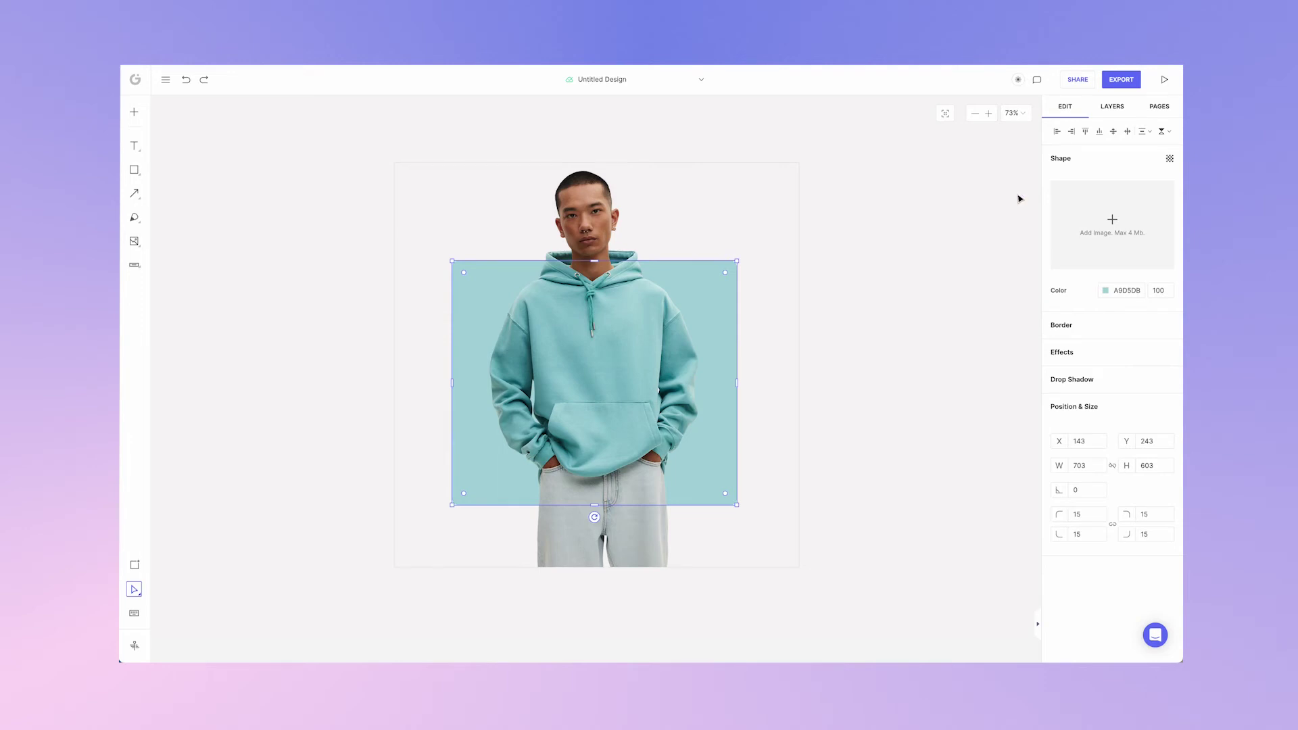
Stretch the rectangle upward to 703×730 and centre it vertically and horizontally on the page
{"action": "left_click_drag", "start_coordinate": [595, 260], "coordinate": [594, 210]}
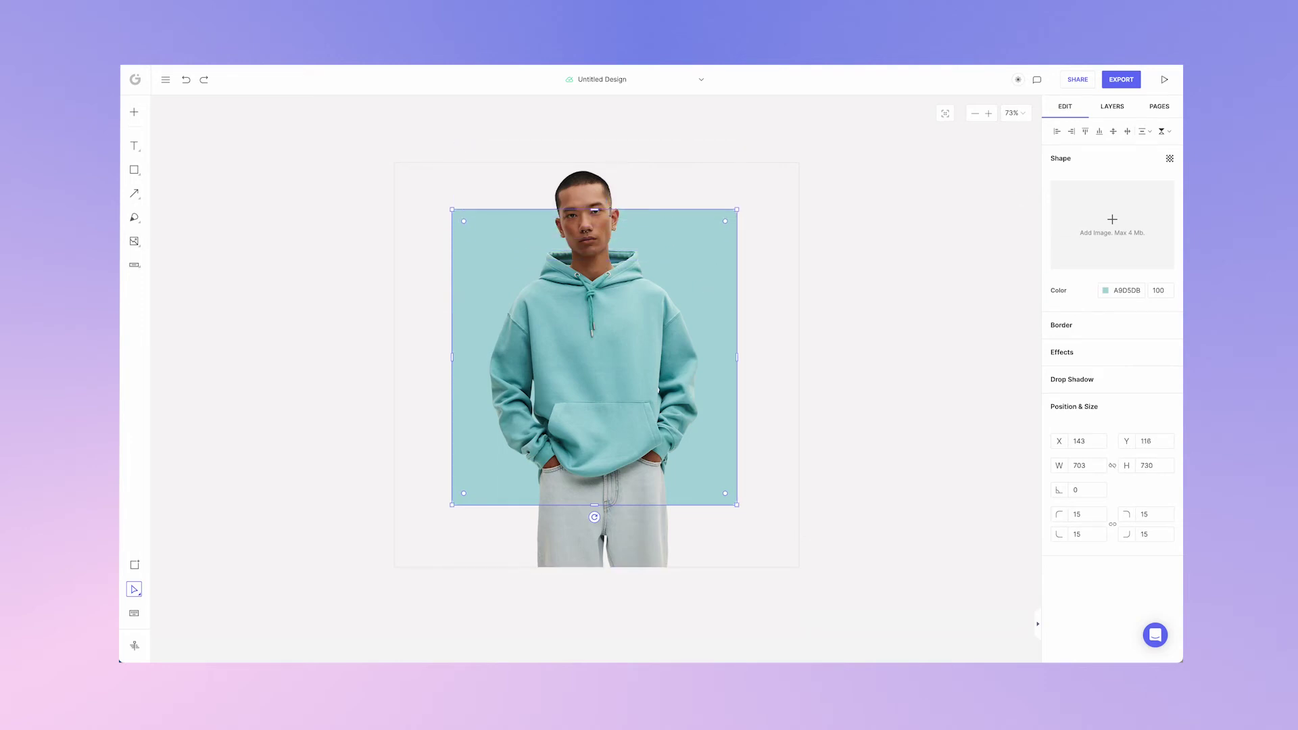
{"action": "left_click", "coordinate": [1127, 133]}
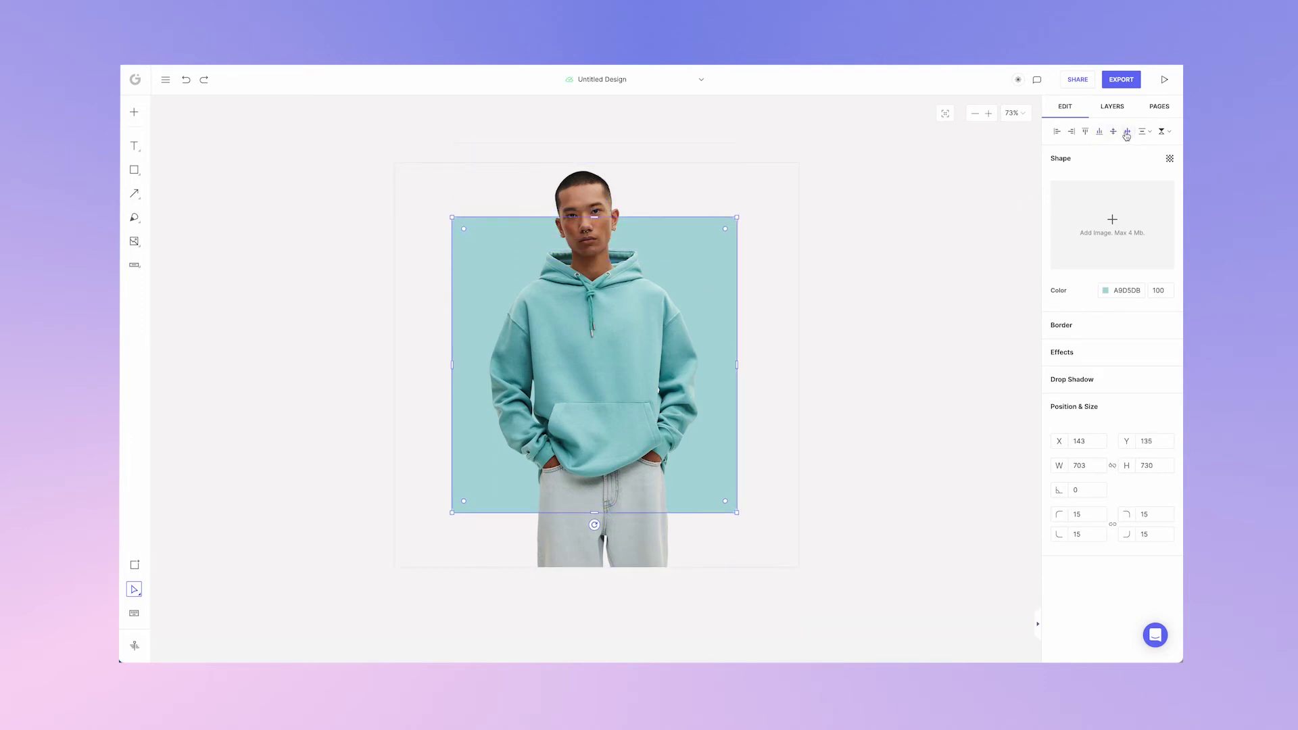
{"action": "left_click", "coordinate": [1114, 132]}
{"action": "left_click", "coordinate": [593, 185]}
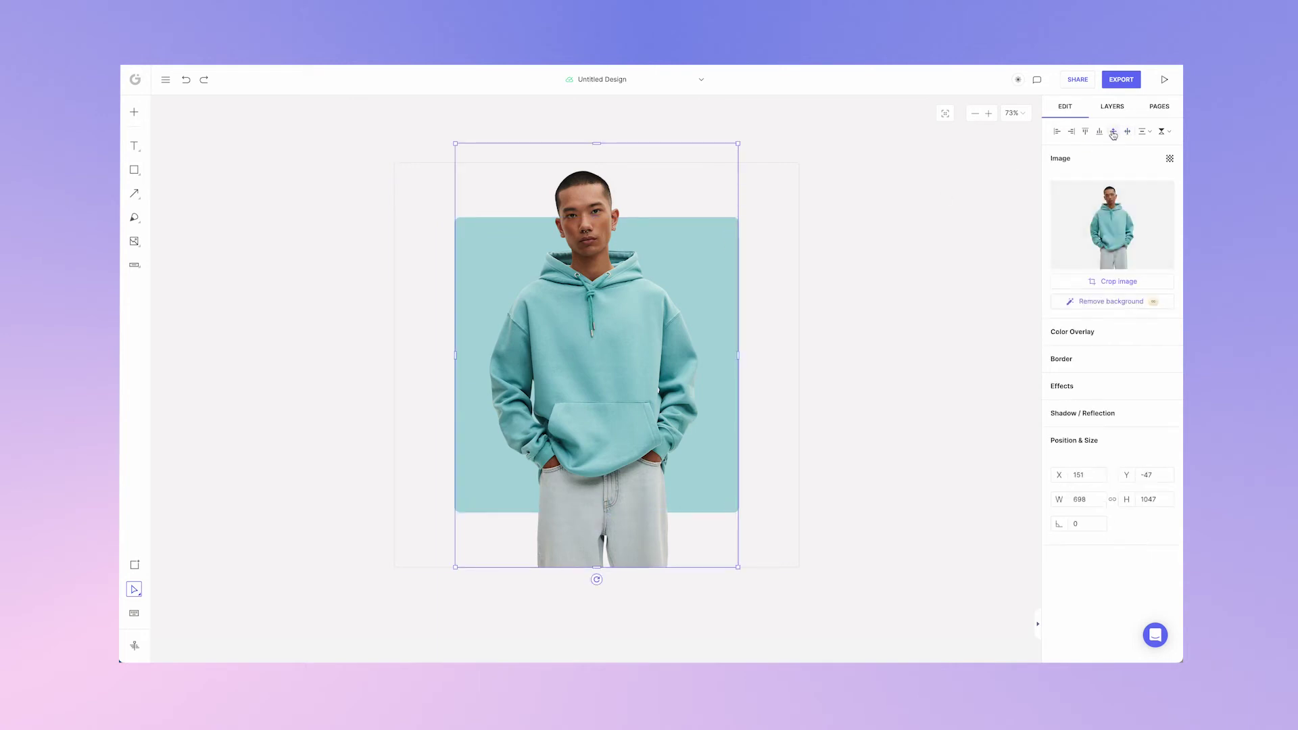
{"action": "left_click", "coordinate": [905, 238]}
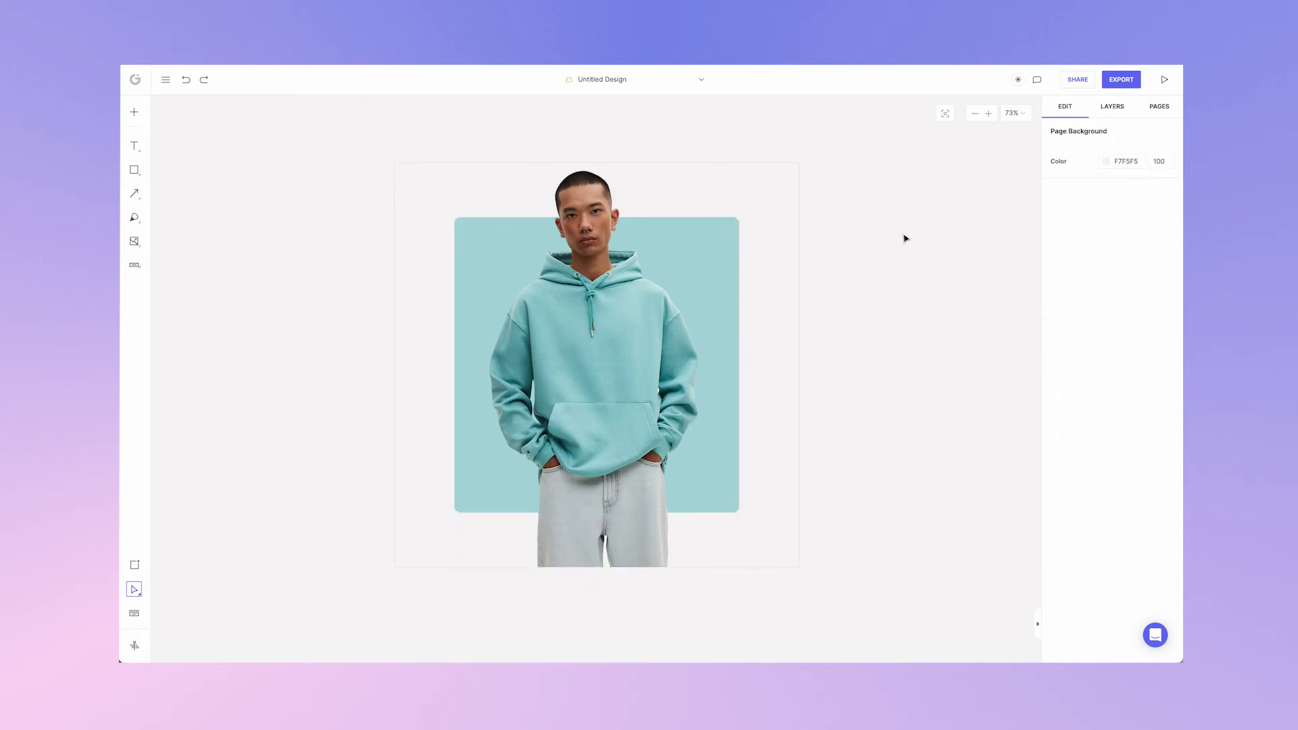
Export the design with its teal rounded backdrop as a 1x PNG and check it in Preview
{"action": "left_click", "coordinate": [702, 294]}
{"action": "left_click", "coordinate": [864, 249]}
{"action": "left_click", "coordinate": [1120, 82]}
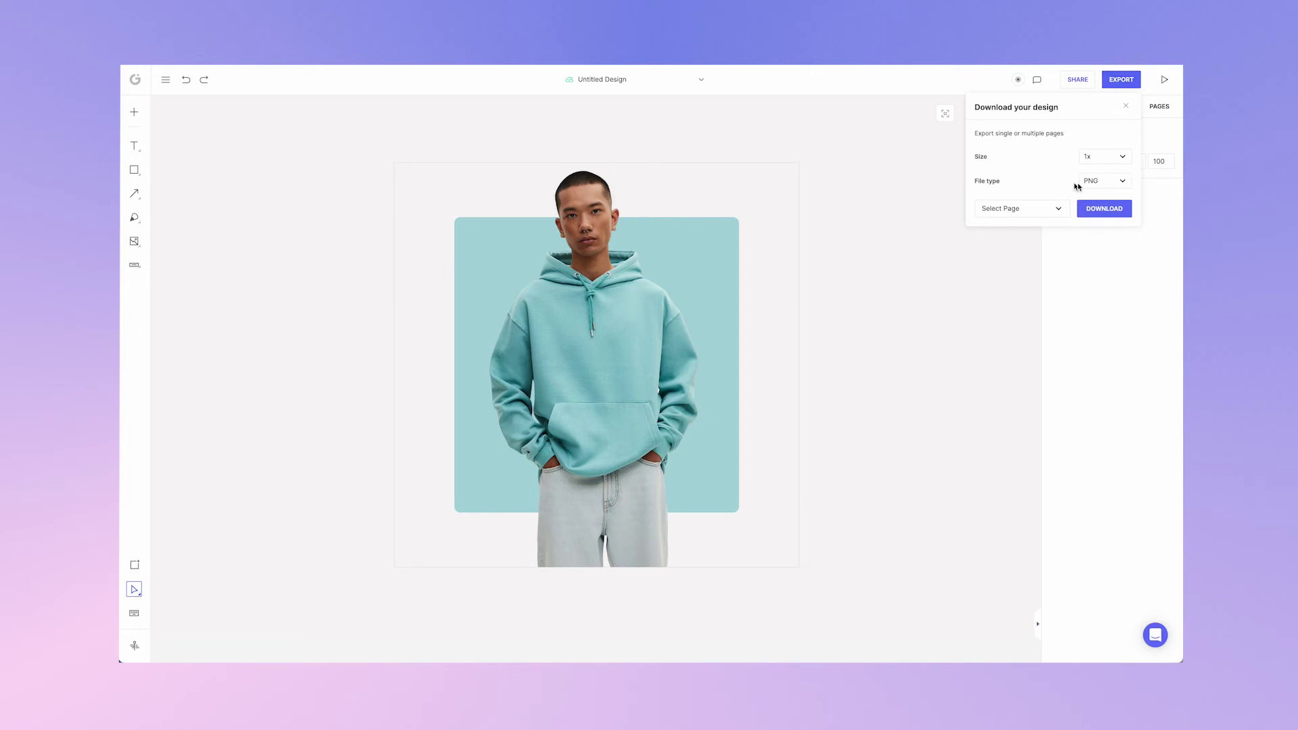
{"action": "left_click", "coordinate": [1102, 208]}
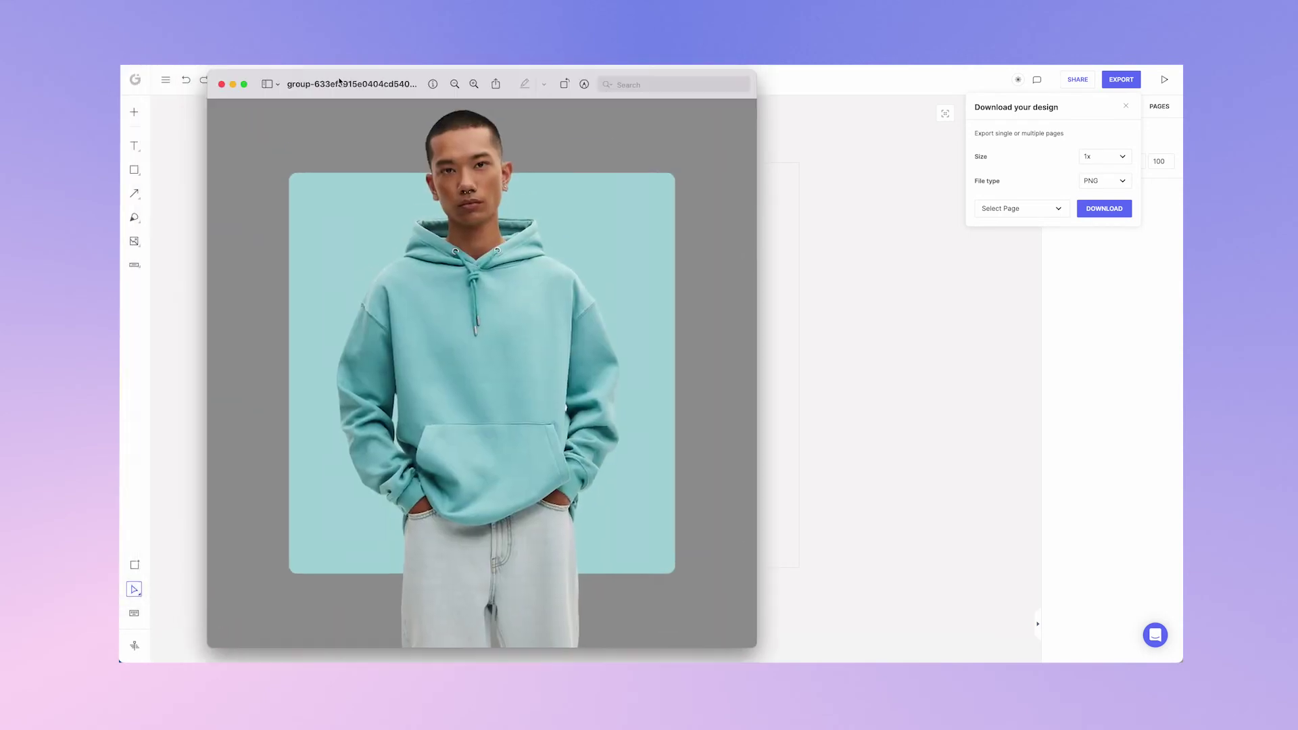
{"action": "left_click_drag", "start_coordinate": [333, 84], "coordinate": [315, 74]}
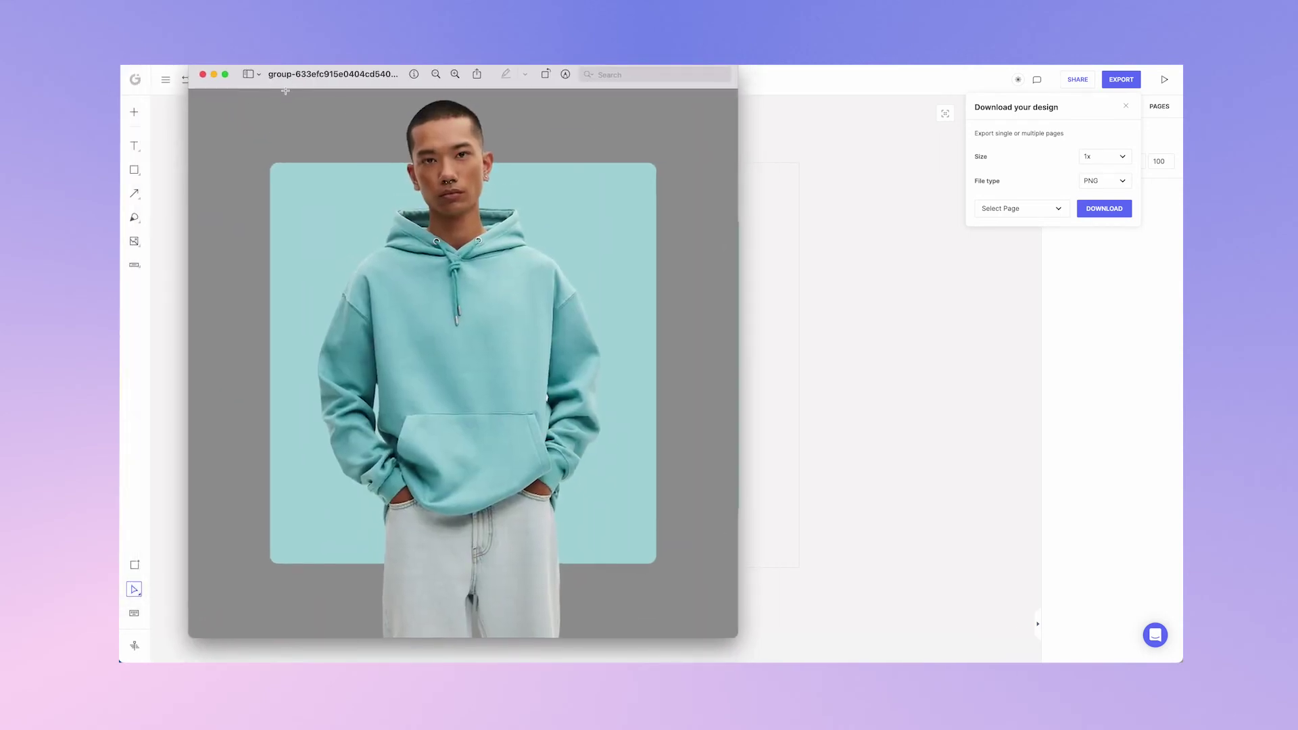
{"action": "left_click", "coordinate": [203, 75]}
{"action": "left_click", "coordinate": [614, 311]}
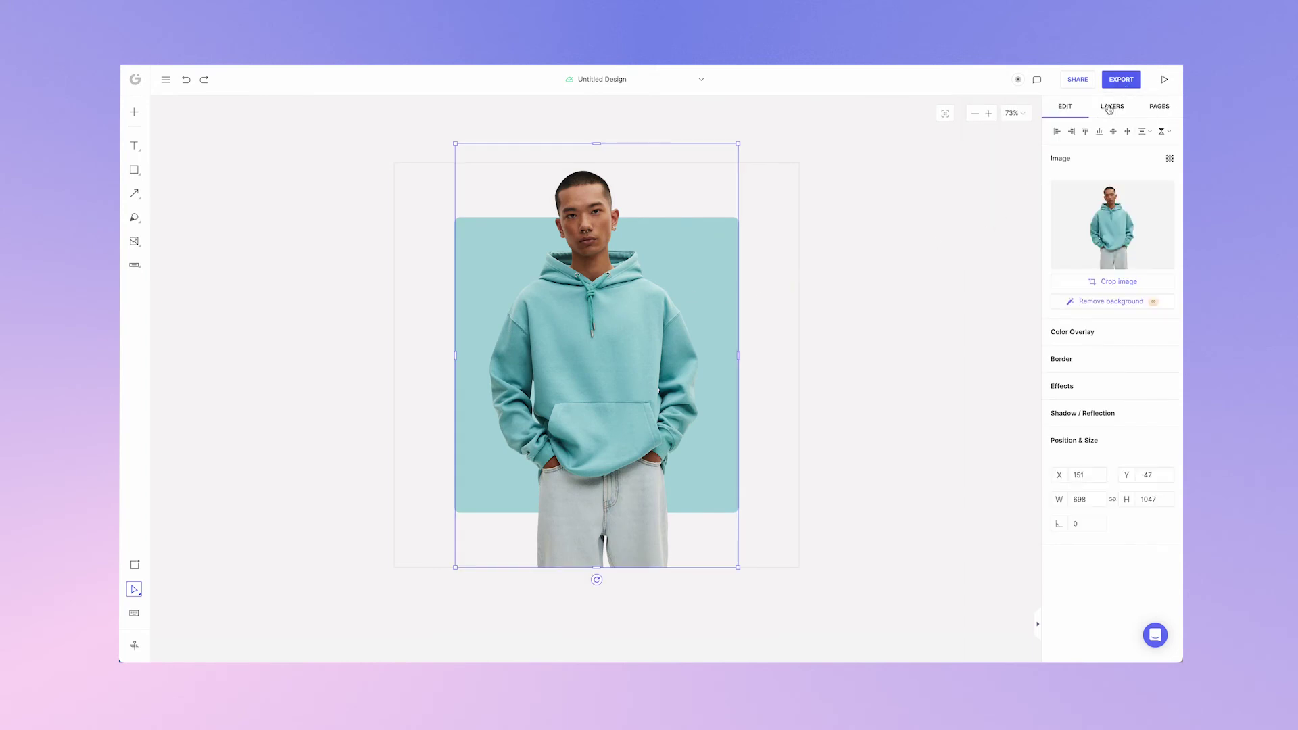
Nudge the model slightly right, then save just the teal rectangle, cropped, as download (10).png
{"action": "left_click", "coordinate": [864, 277]}
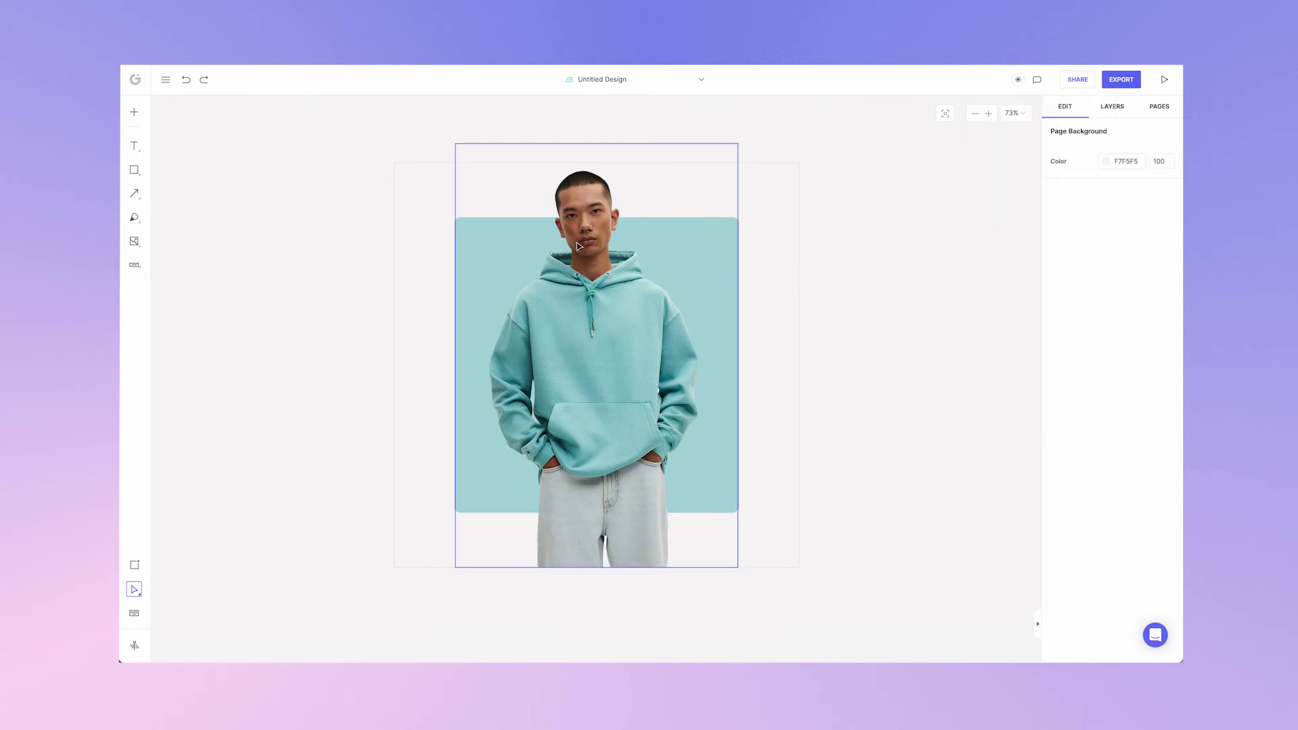
{"action": "left_click_drag", "start_coordinate": [496, 258], "coordinate": [501, 256]}
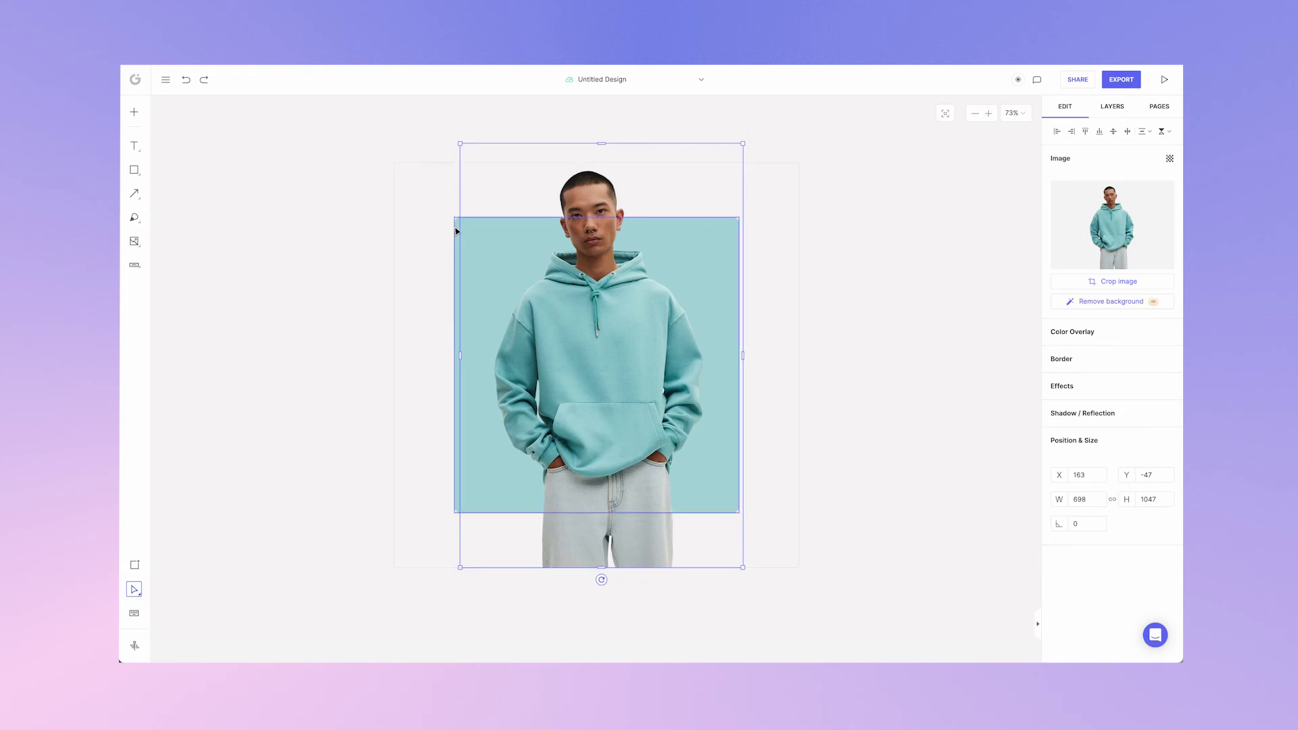
{"action": "left_click", "coordinate": [481, 233]}
{"action": "left_click", "coordinate": [1122, 84]}
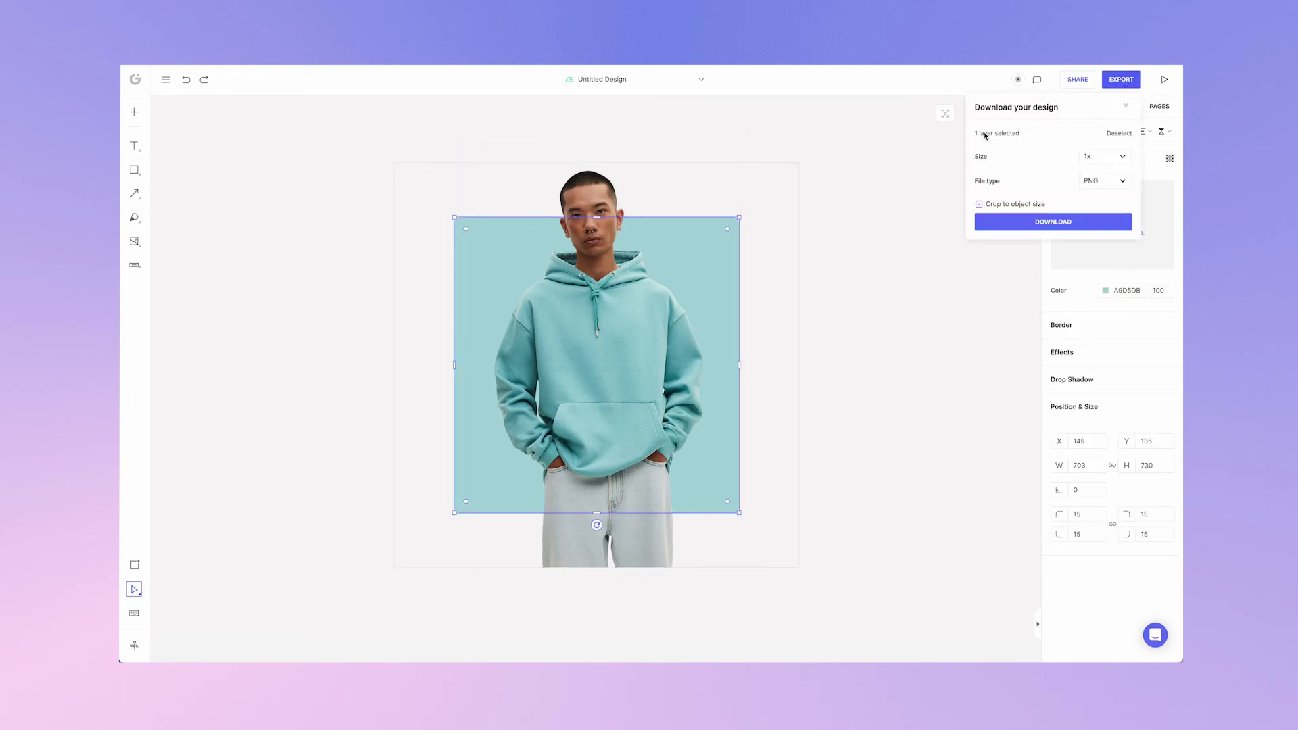
{"action": "left_click", "coordinate": [1068, 228]}
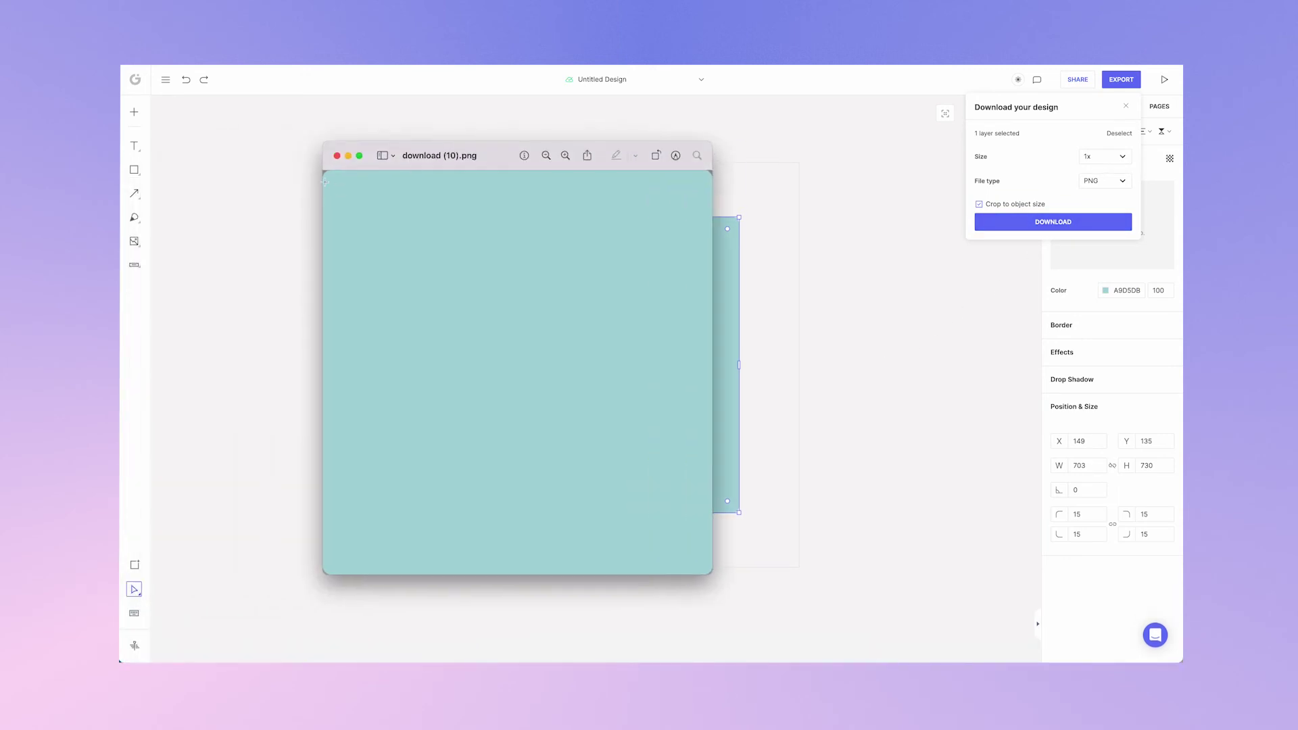
{"action": "left_click", "coordinate": [337, 156]}
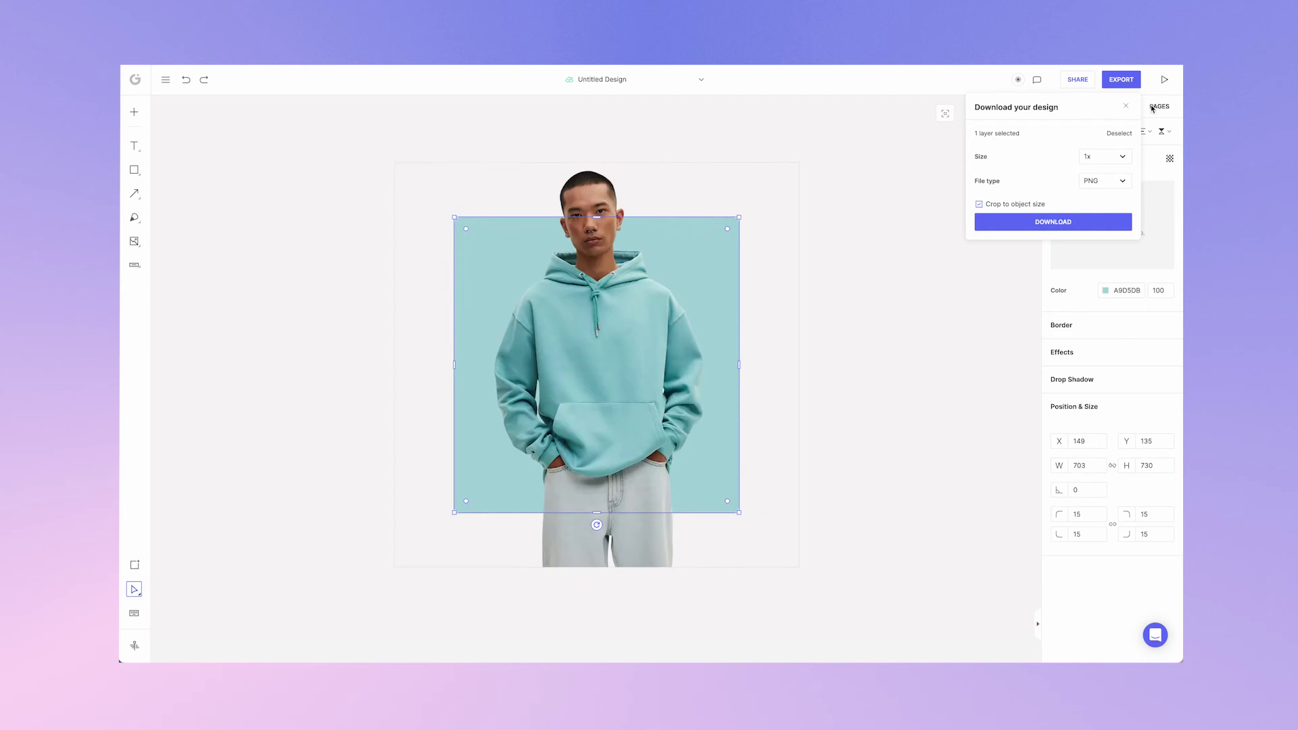
{"action": "left_click", "coordinate": [865, 288]}
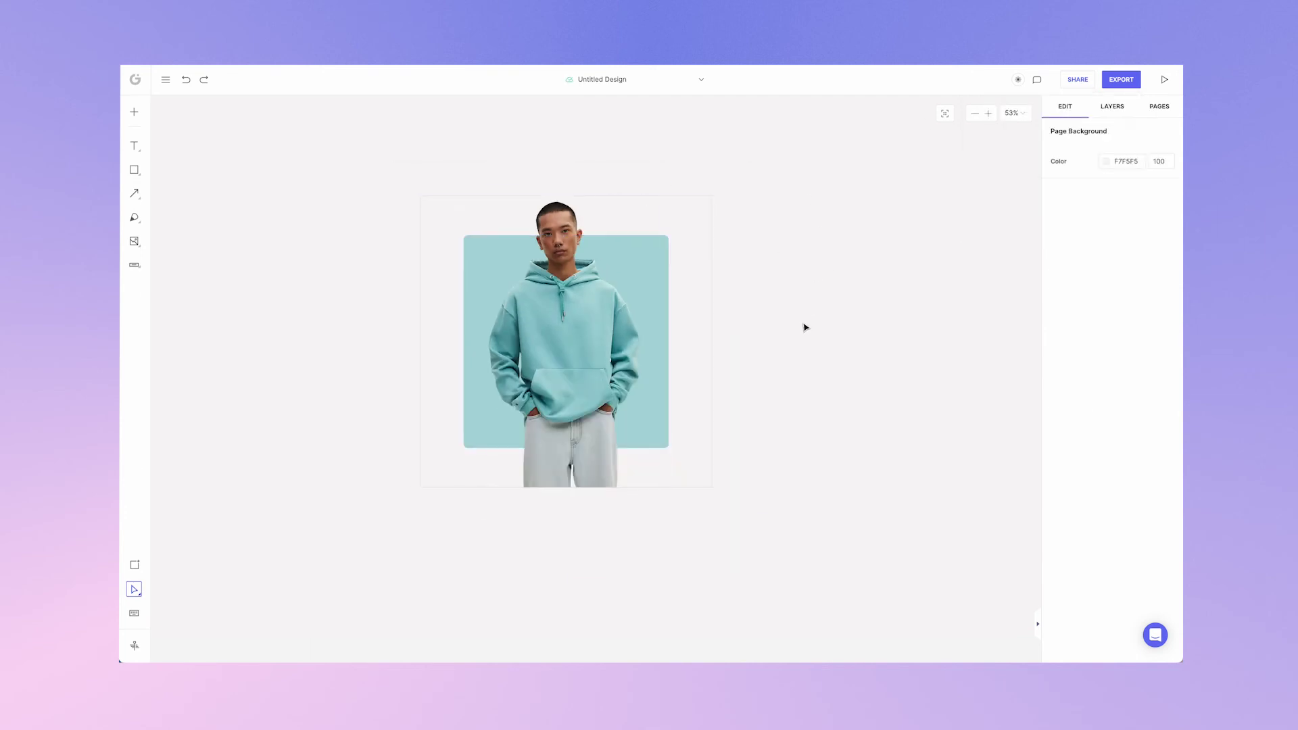
{"action": "left_click", "coordinate": [136, 567]}
Draw Canvas 2 beside the main canvas and drag a copy of the hoodie cutout into it
{"action": "left_click", "coordinate": [650, 496]}
{"action": "left_click_drag", "start_coordinate": [780, 220], "coordinate": [756, 484]}
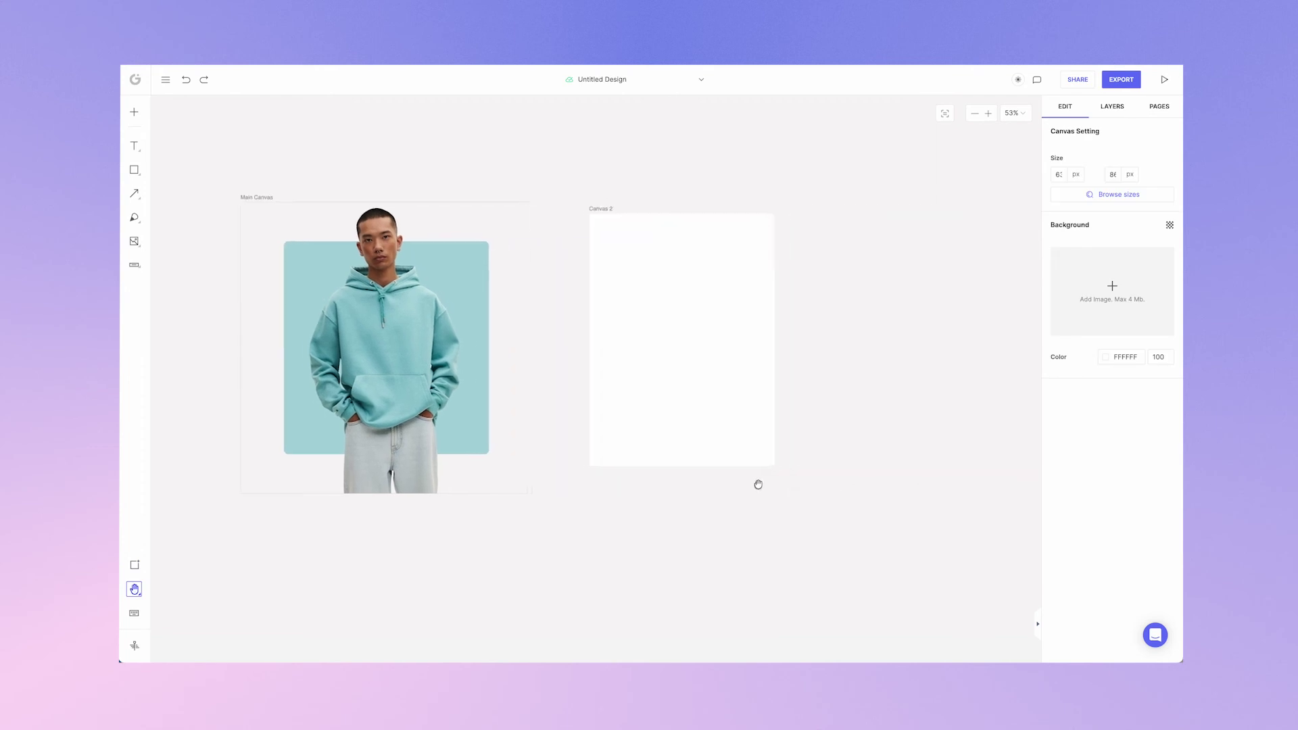
{"action": "left_click", "coordinate": [343, 338]}
{"action": "left_click_drag", "start_coordinate": [352, 359], "coordinate": [646, 375]}
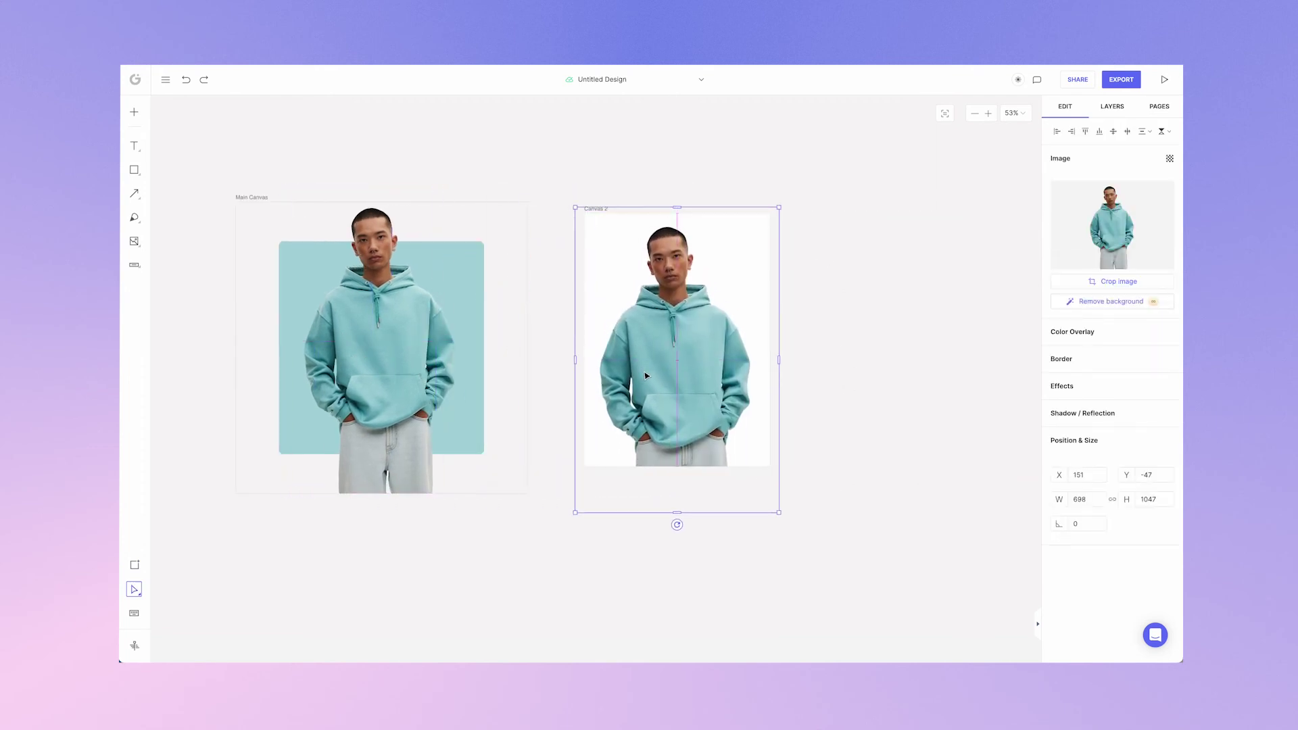
{"action": "left_click", "coordinate": [788, 121]}
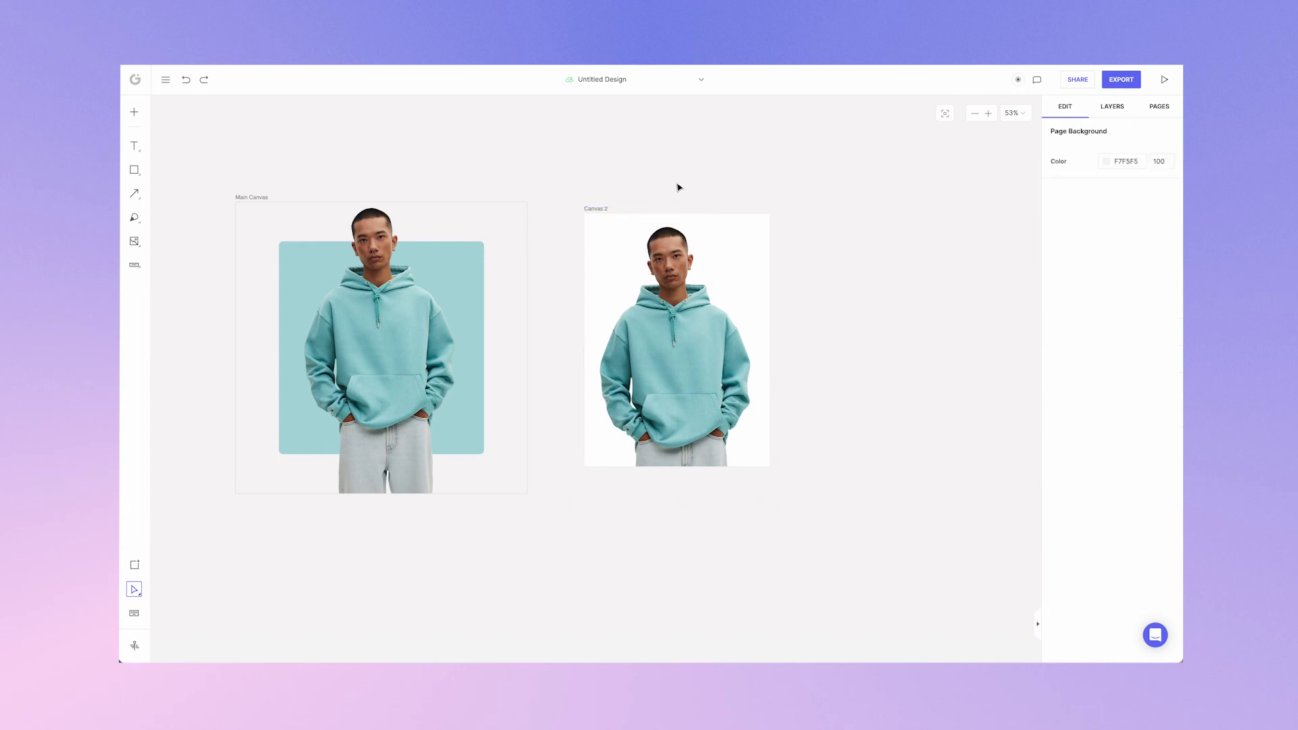
Set Canvas 2's white background opacity to 0 and bring up its 1x PNG download options
{"action": "left_click", "coordinate": [596, 209]}
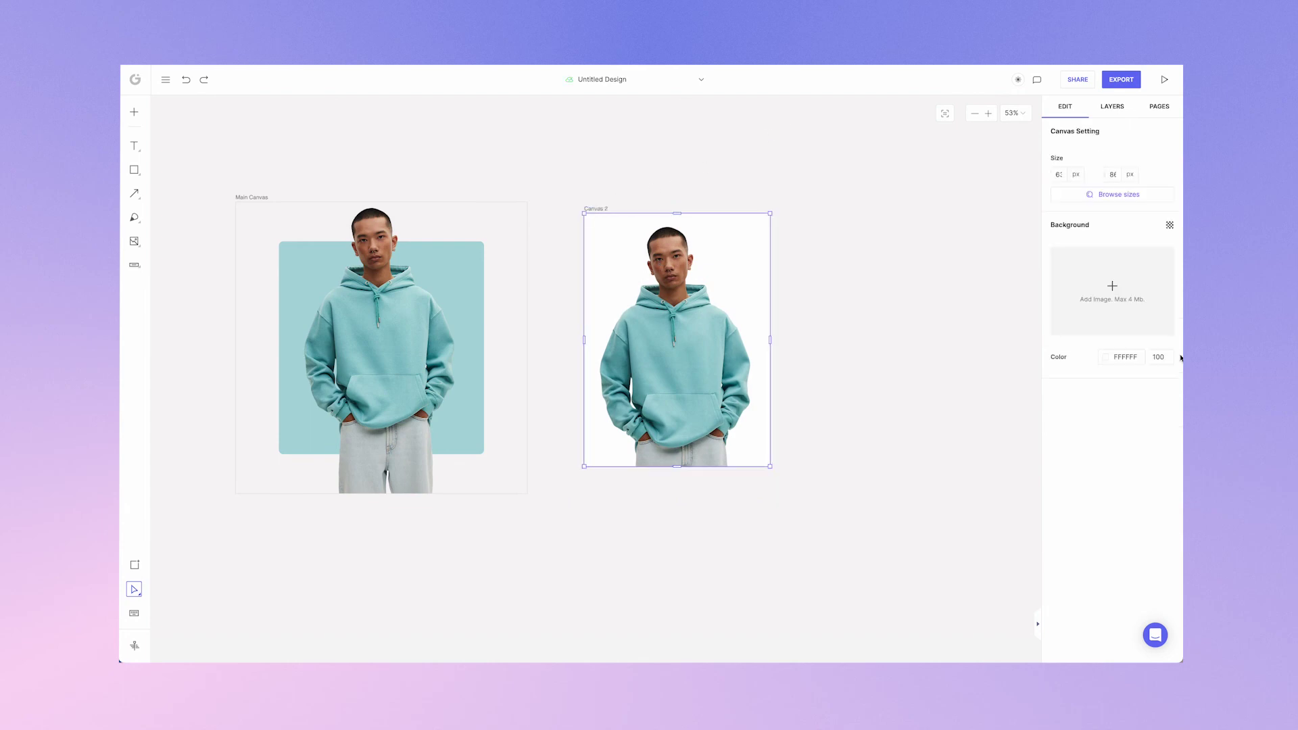
{"action": "left_click", "coordinate": [1164, 358]}
{"action": "type", "text": "0"}
{"action": "left_click", "coordinate": [751, 185]}
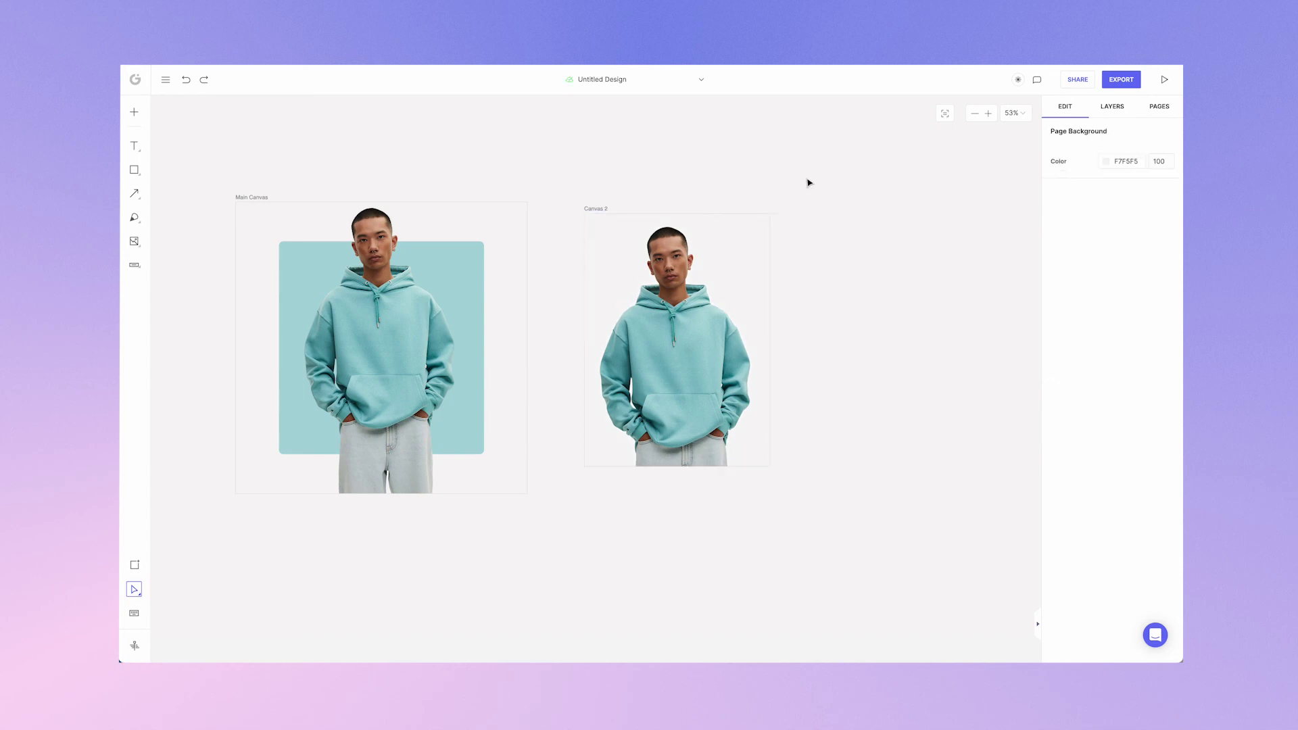
{"action": "left_click", "coordinate": [593, 212]}
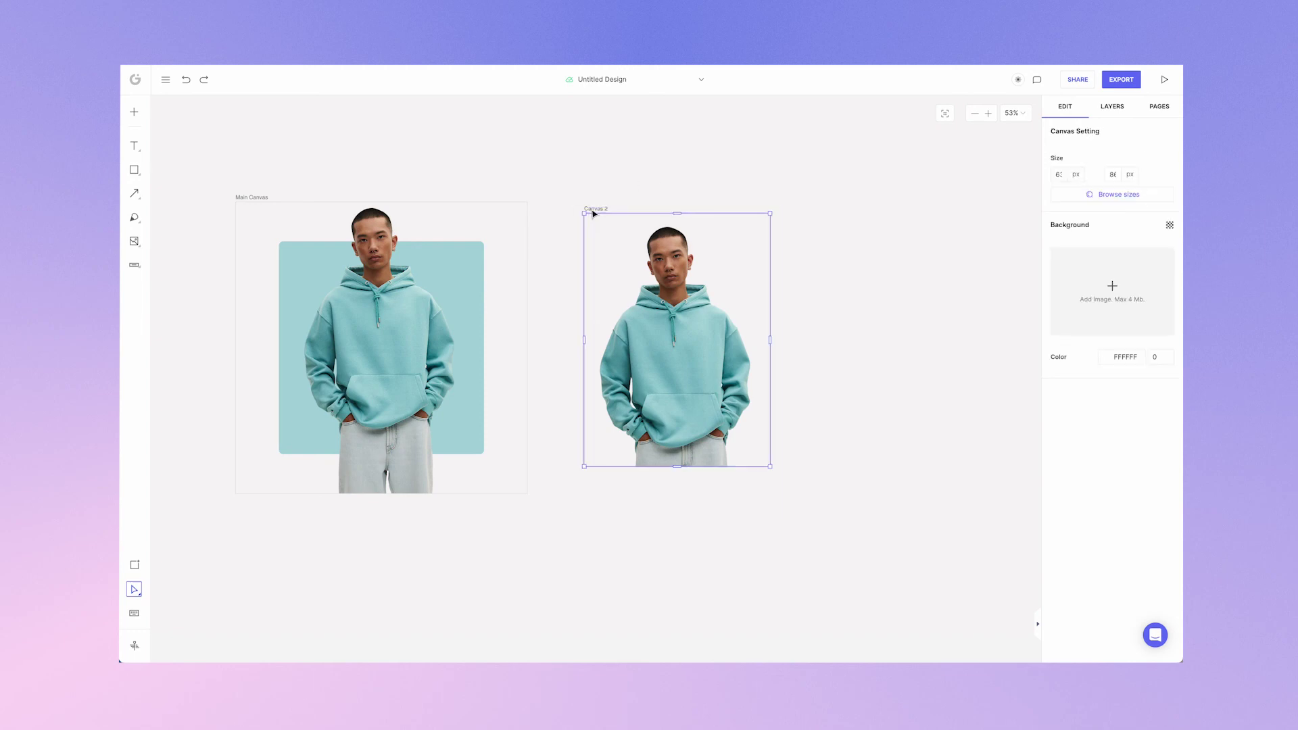
{"action": "left_click", "coordinate": [1123, 80]}
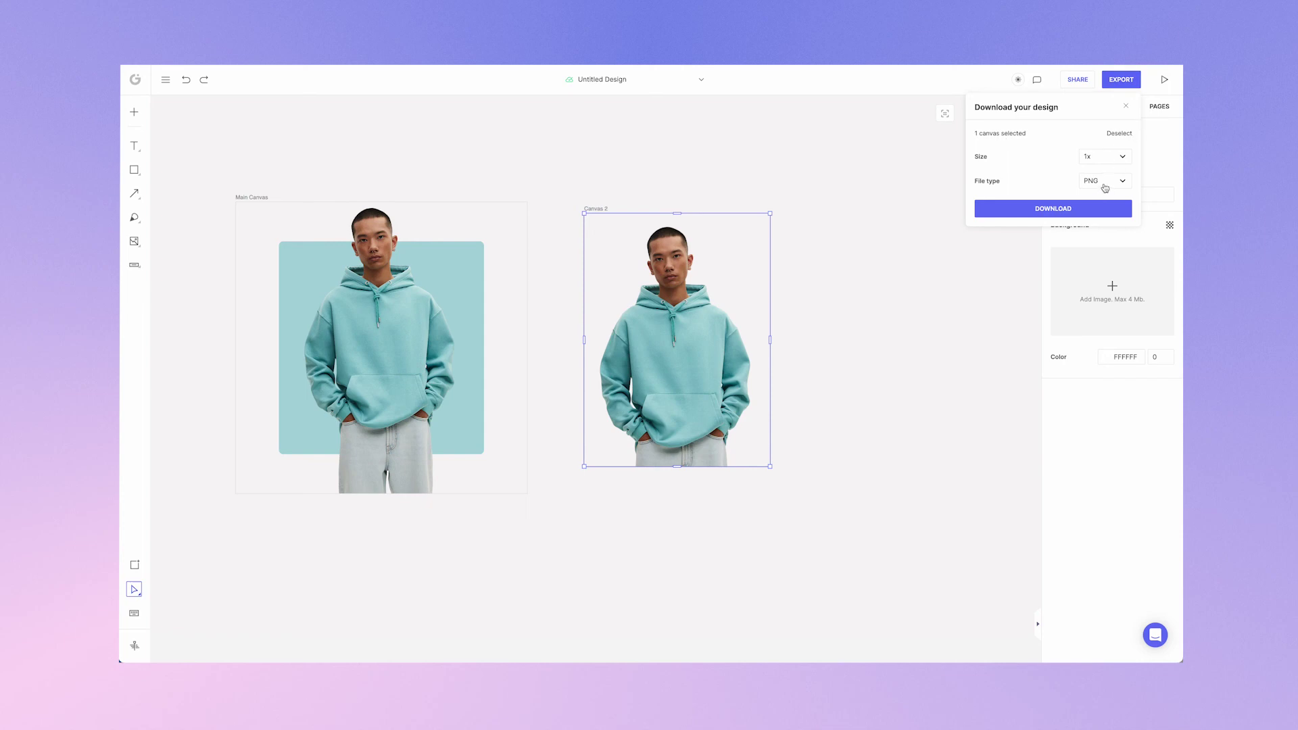
Download Canvas 2 as download (11).png, confirm the hoodie sits on transparency, then close the preview
{"action": "left_click", "coordinate": [1035, 208]}
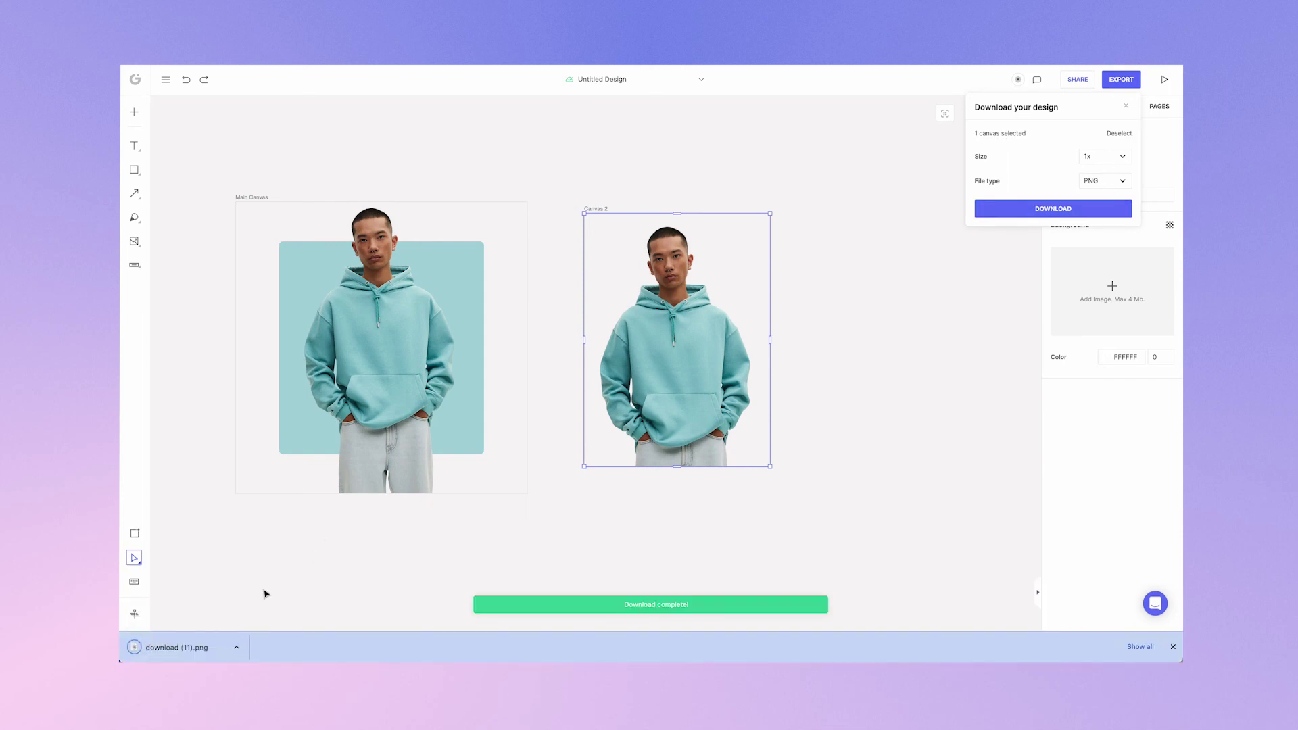
{"action": "left_click", "coordinate": [176, 647]}
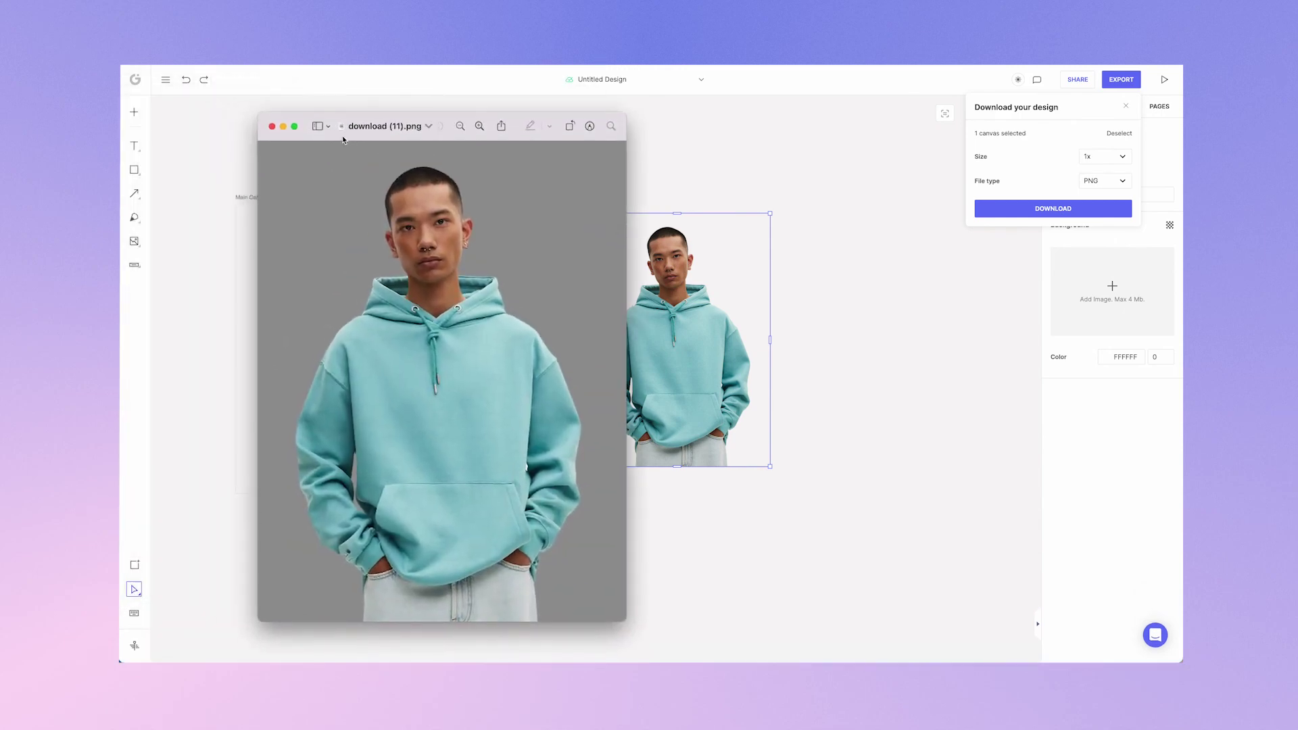
{"action": "left_click", "coordinate": [273, 128]}
{"action": "left_click", "coordinate": [933, 281]}
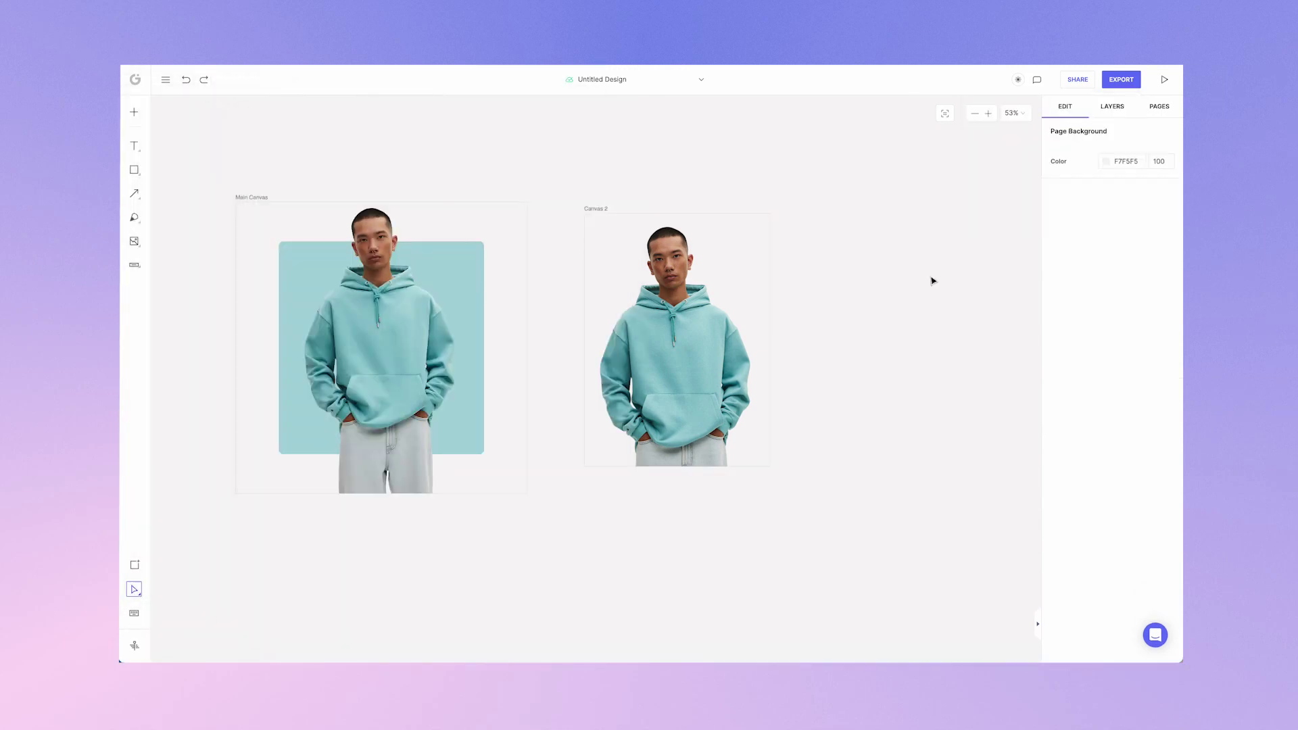